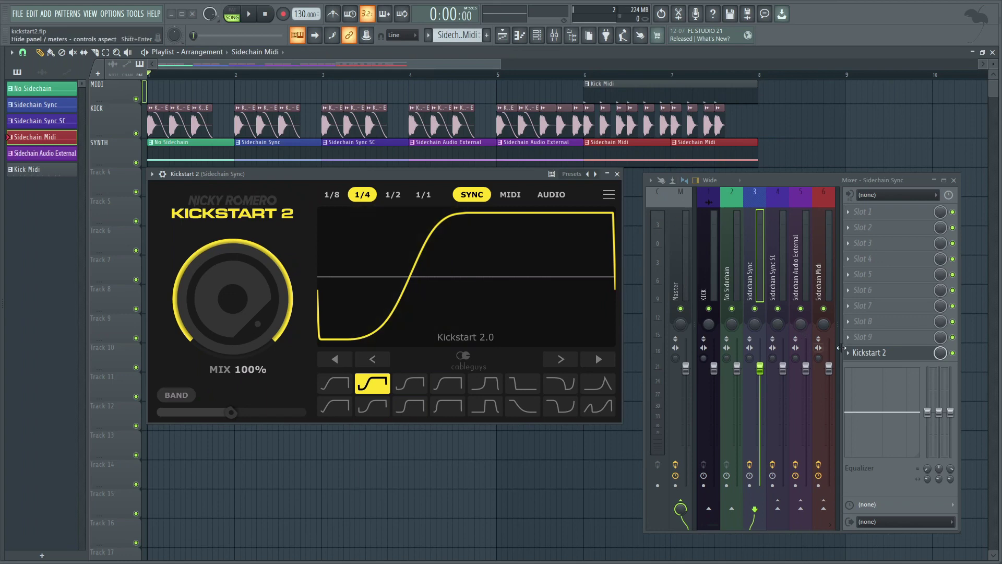
Step: Preview the song, mark bars 2–3 as the playing range, and reopen Kickstart 2 on Sidechain Sync
click(883, 355)
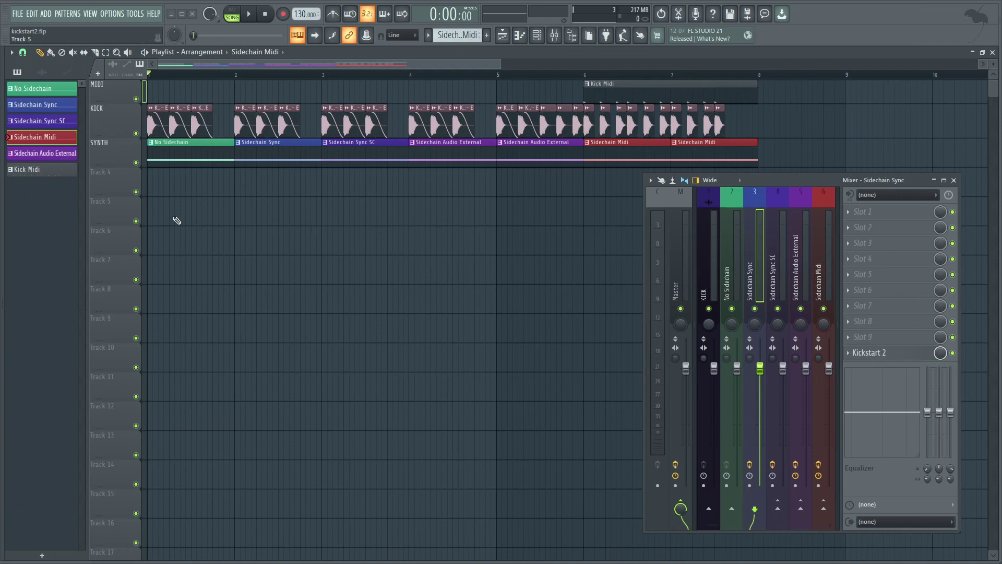
key(space)
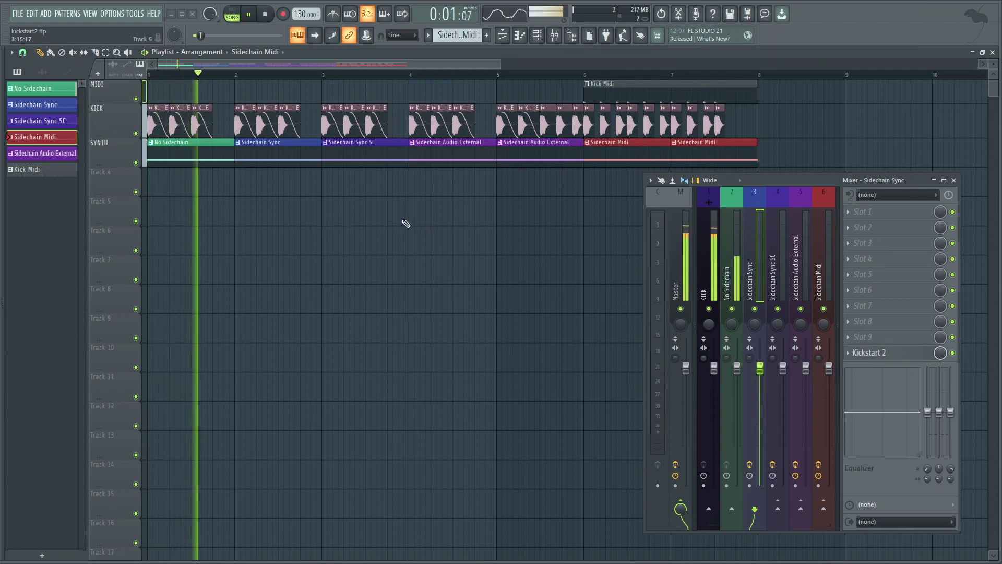
key(space)
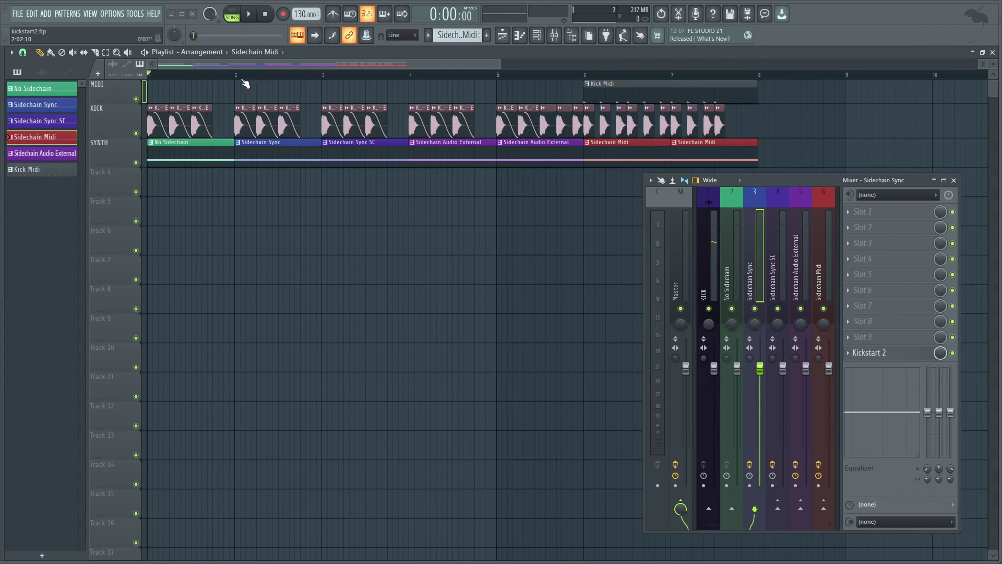
drag(236, 76, 321, 84)
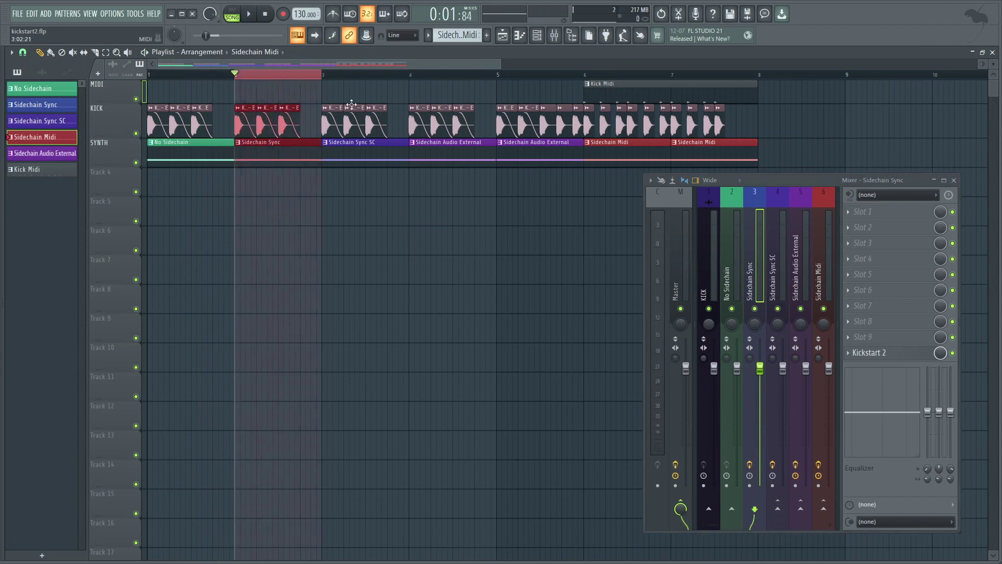
click(882, 355)
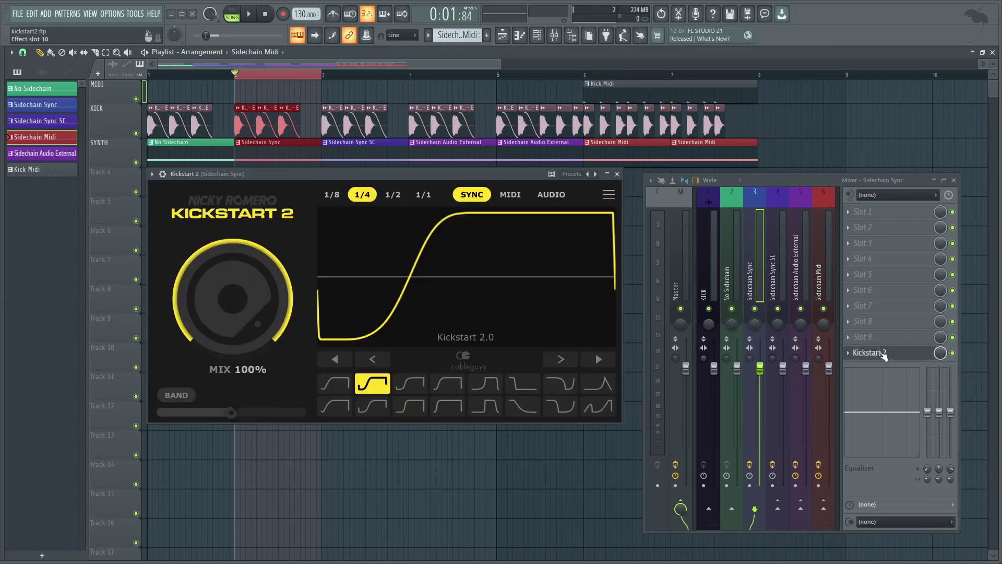
Step: Play and stop the bars 2–3 Sidechain Sync section, dipping the MIX knob and returning it to 100%
key(space)
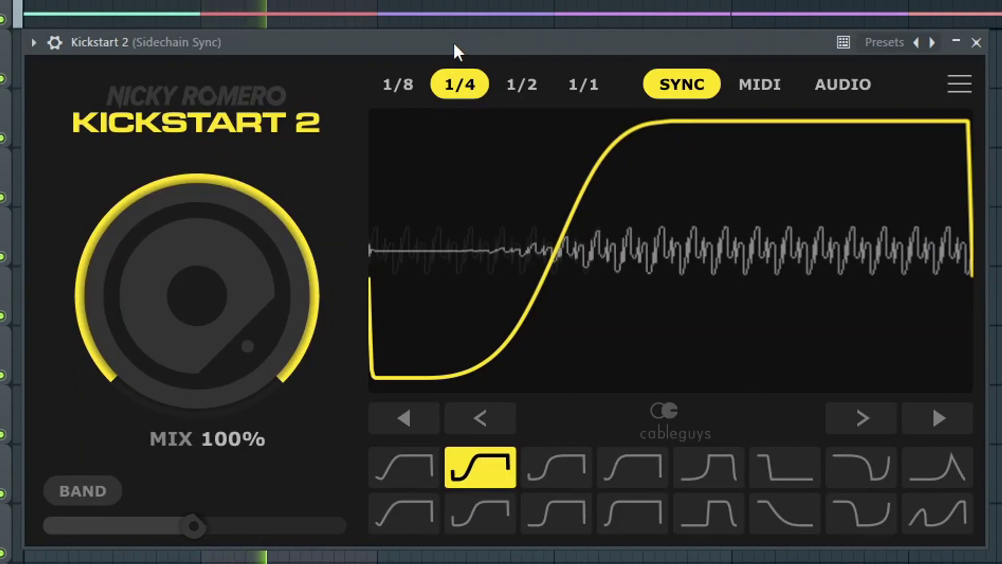
key(space)
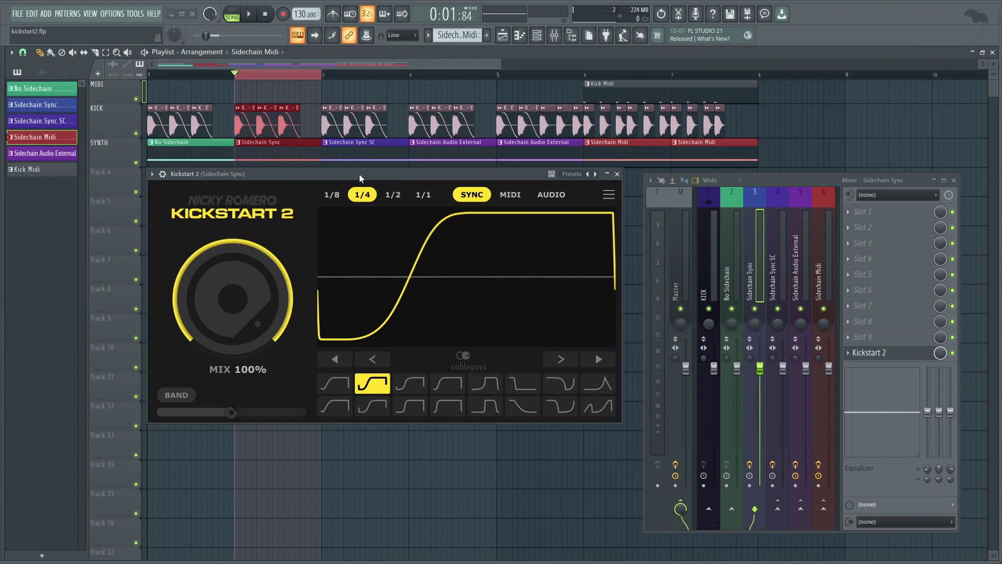
mouse_move(235, 292)
mouse_down()
mouse_move(235, 323)
mouse_move(235, 293)
mouse_up()
Step: Move the playing range to bars 3–4 and open Kickstart 2 on the Sidechain Sync SC track
click(617, 174)
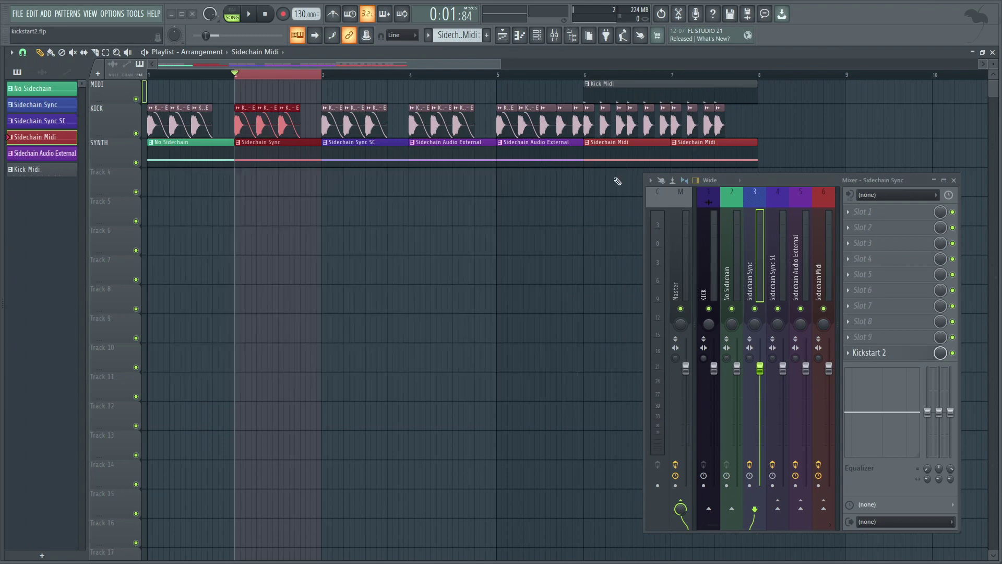
drag(323, 75, 410, 83)
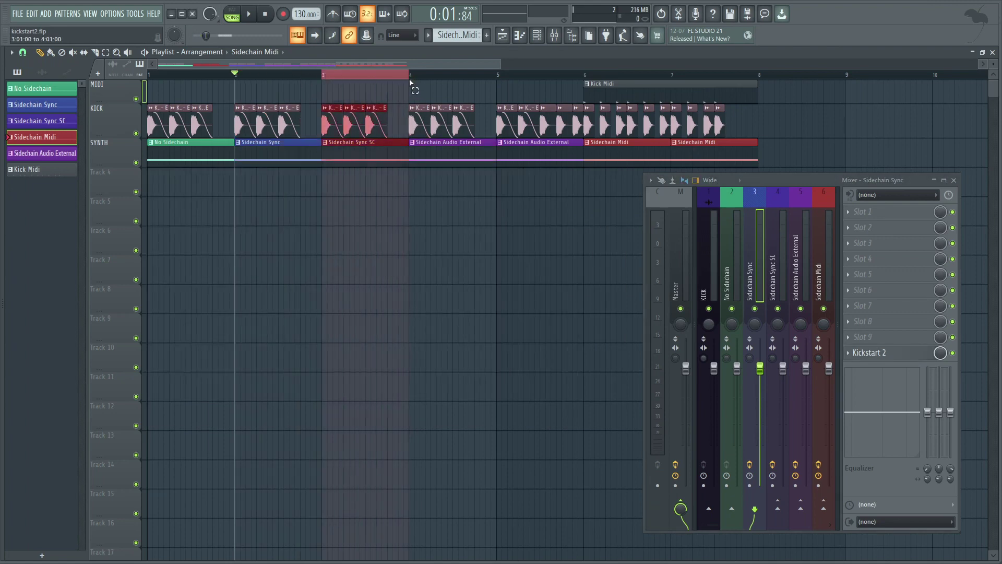
click(906, 358)
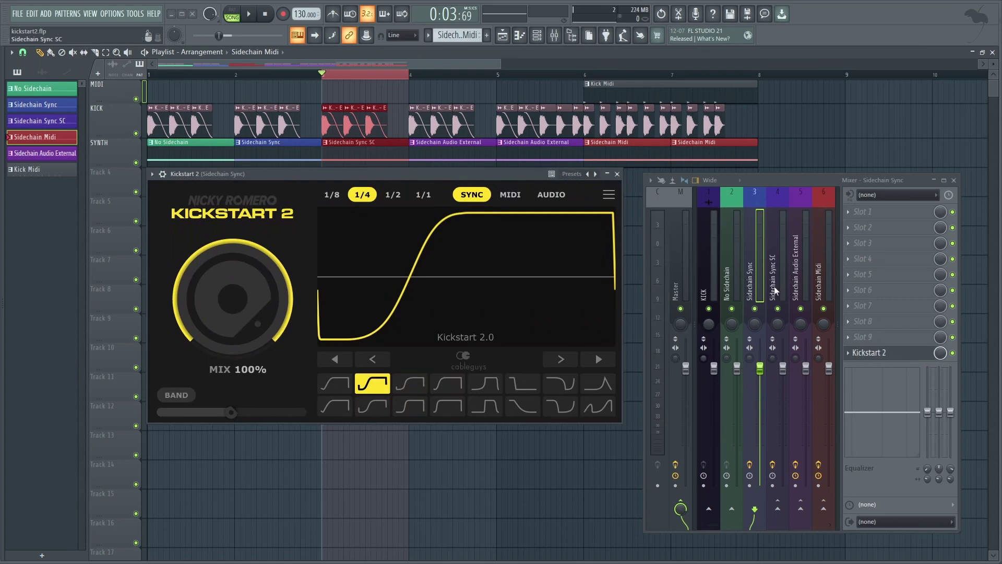
key(Right)
click(616, 174)
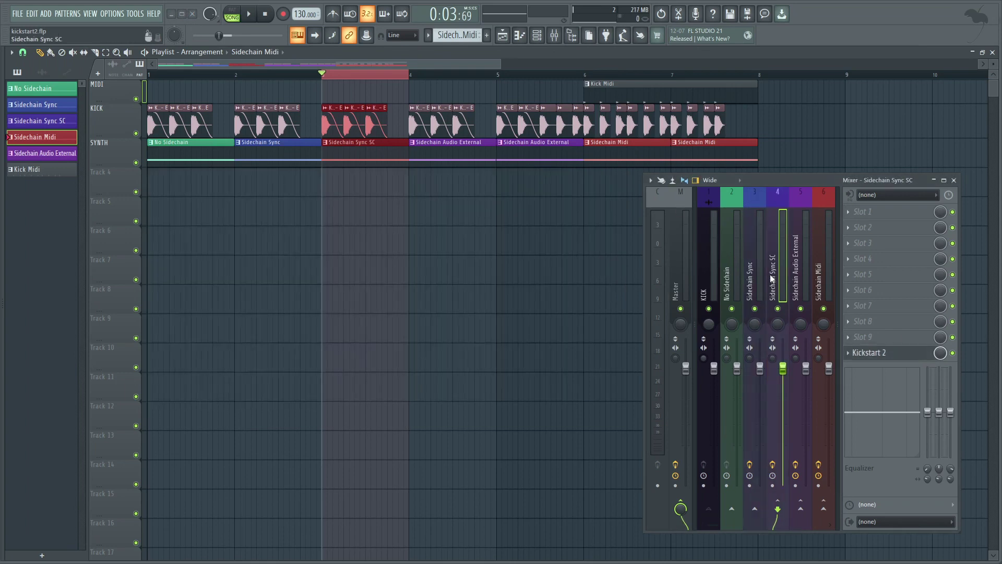
click(888, 353)
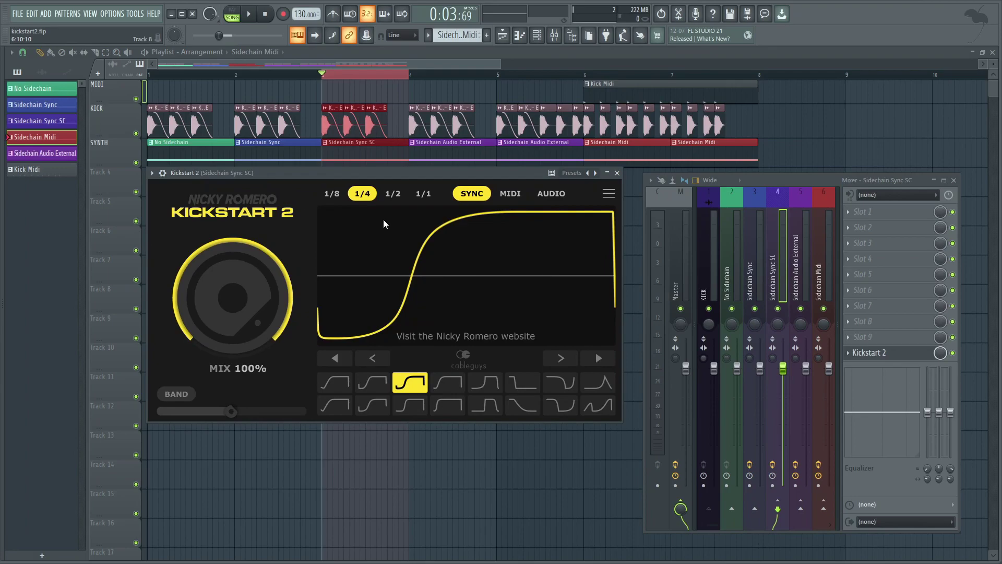
Step: Check the KICK send's sidechain routing options, then reselect Sidechain Sync SC and expand the wrapper controls
click(707, 275)
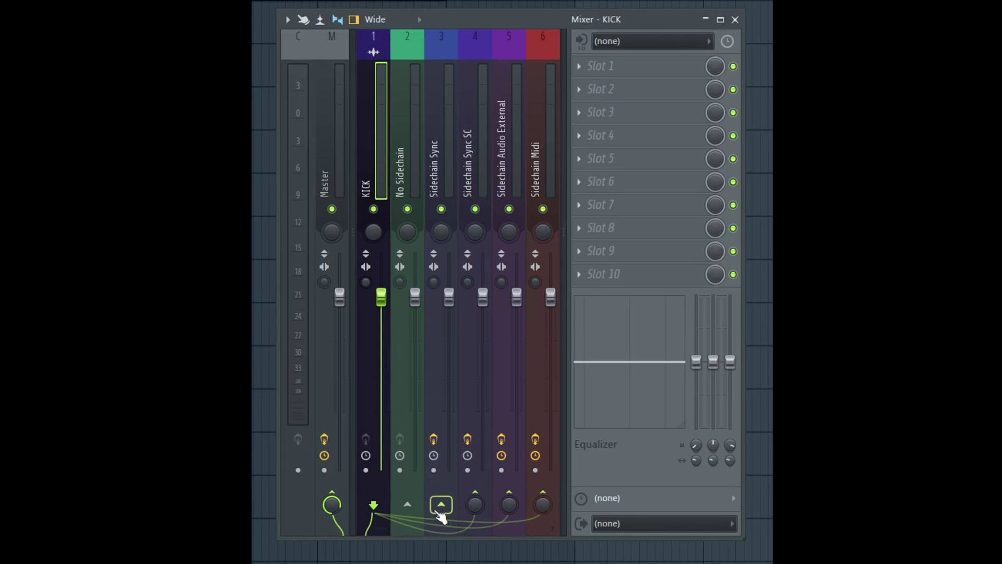
right_click(439, 509)
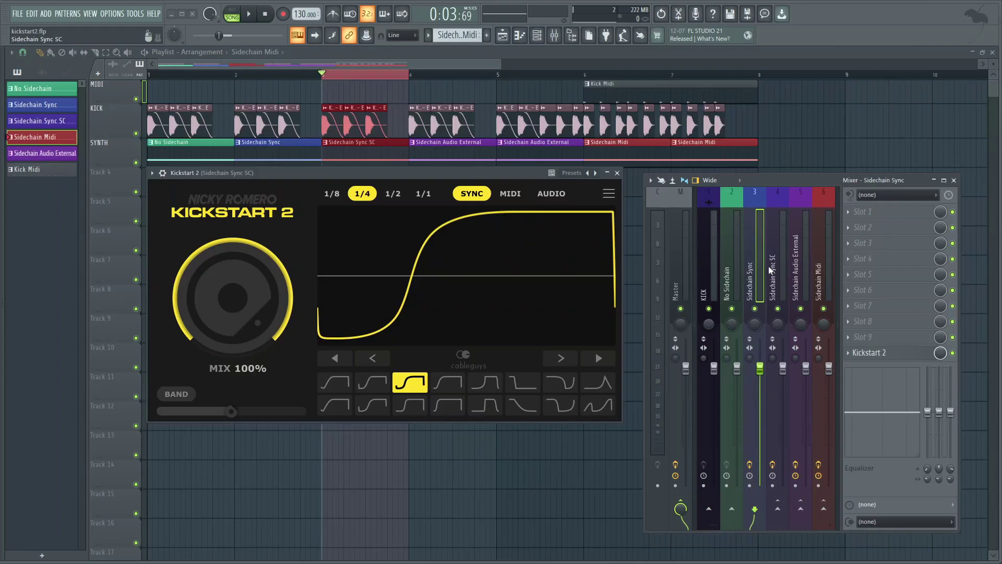
click(772, 267)
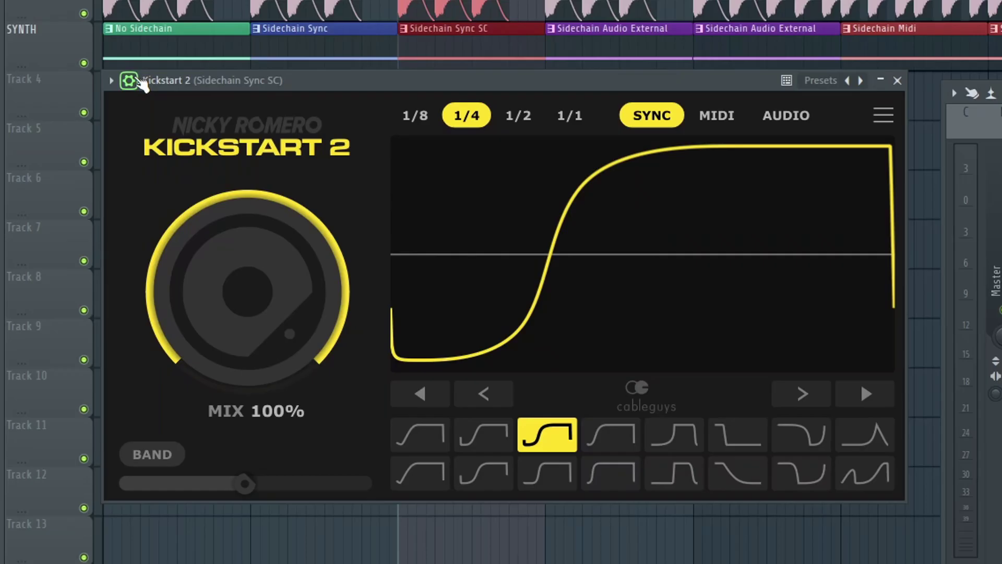
click(140, 81)
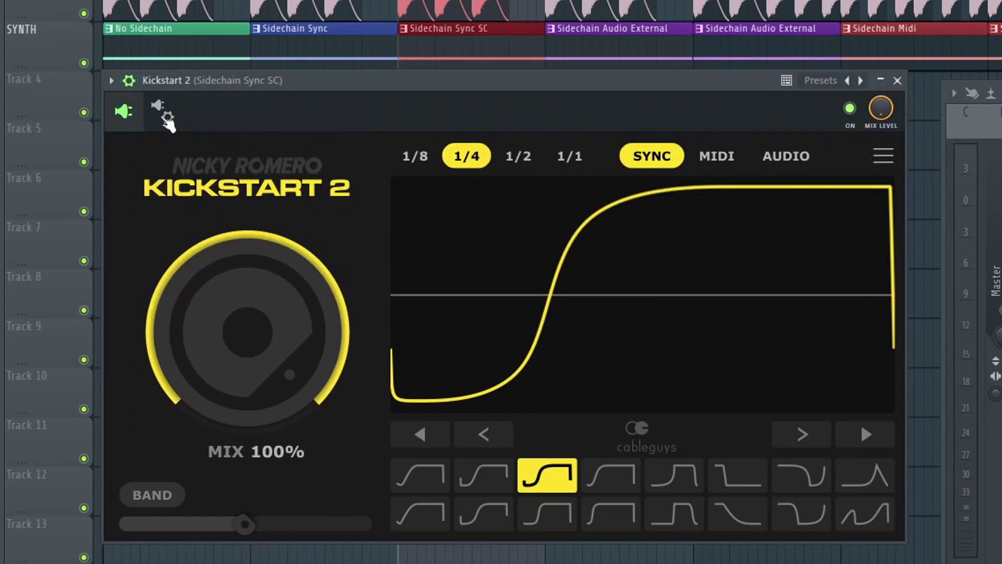
Step: In the wrapper's Processing page, enable 2. Sidechain with KICK as its input port
click(165, 115)
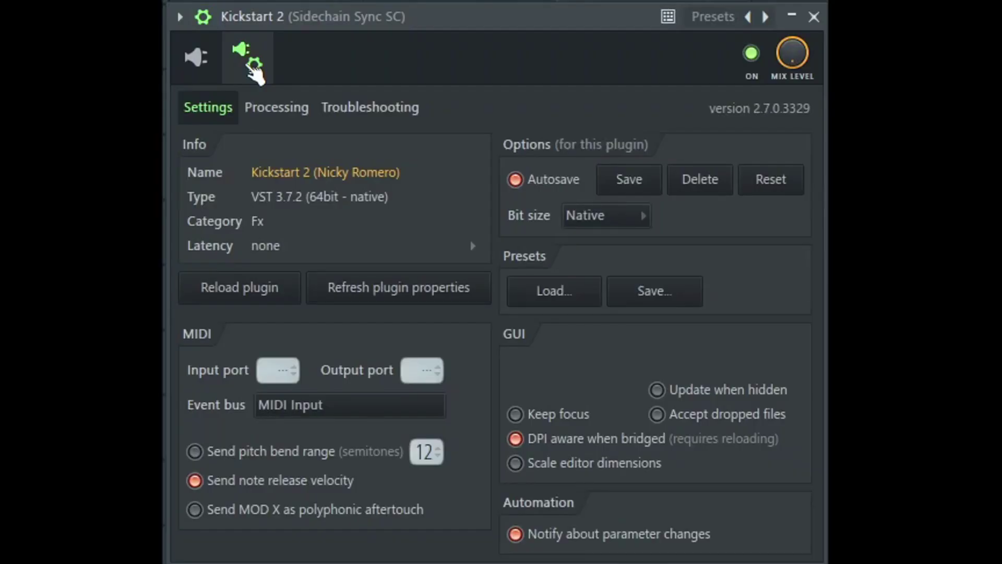
click(278, 114)
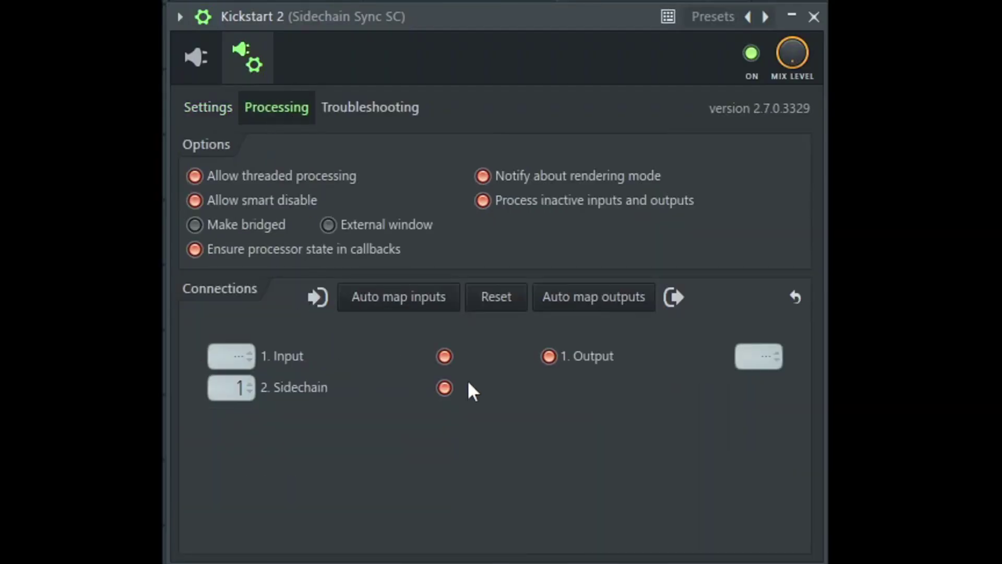
click(445, 388)
click(445, 387)
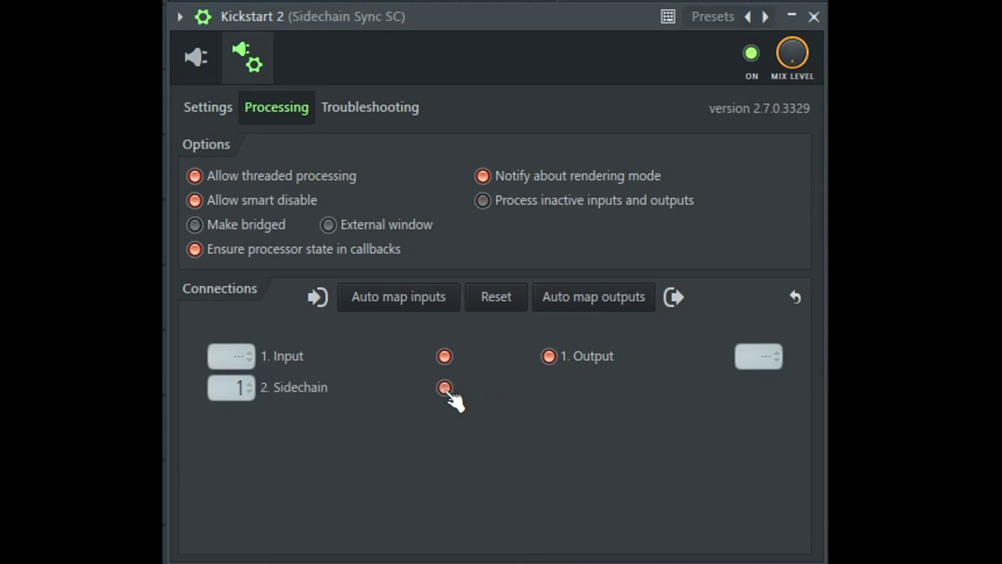
click(225, 391)
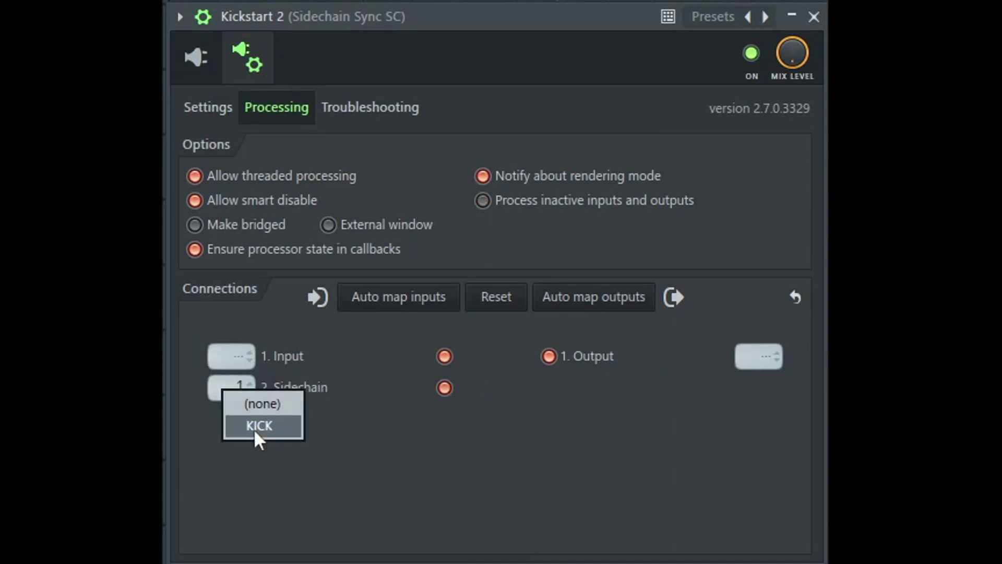
click(253, 423)
click(196, 56)
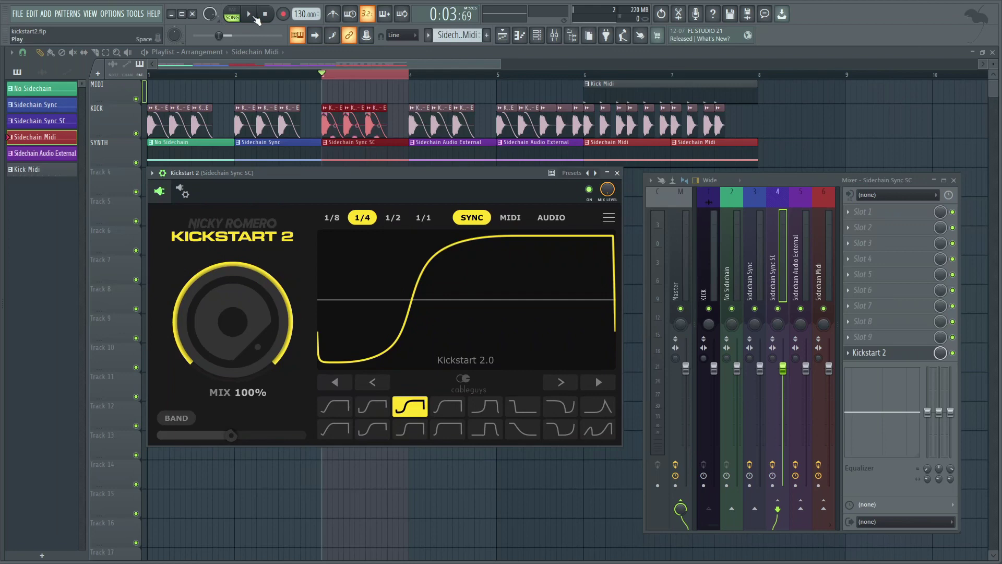
Step: Play and stop the Sidechain Sync SC section to hear the kick ducking, then close Kickstart 2
click(253, 15)
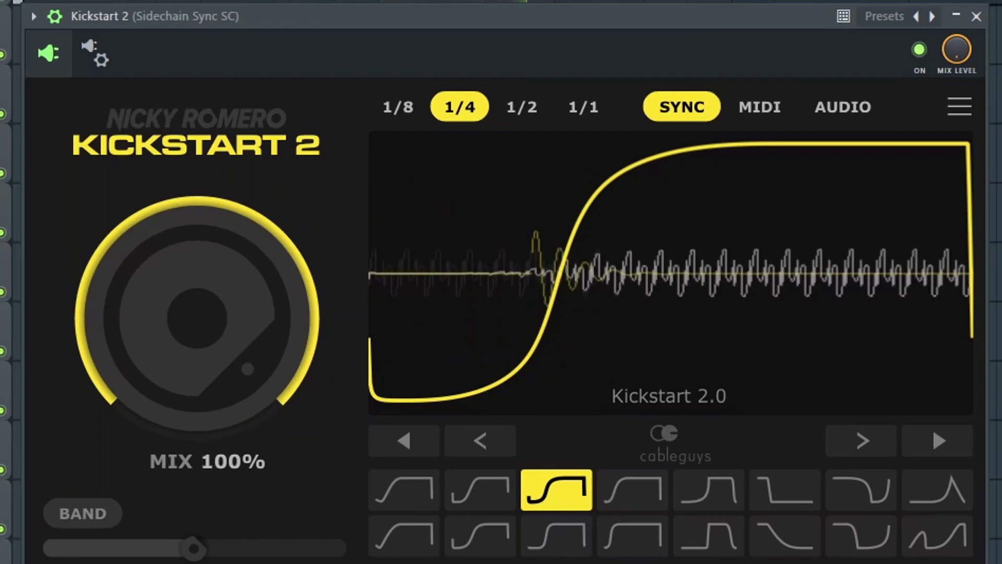
click(265, 14)
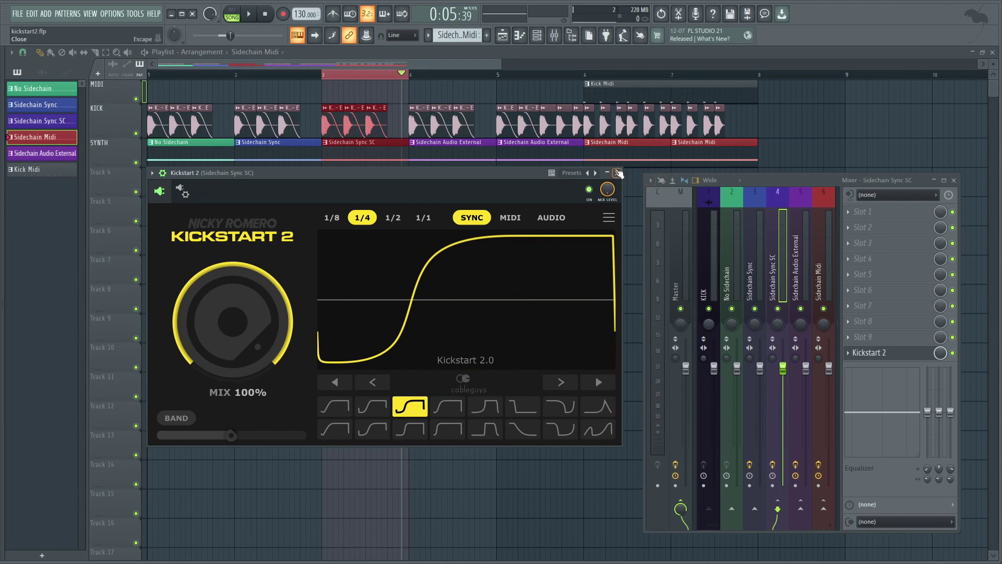
click(618, 173)
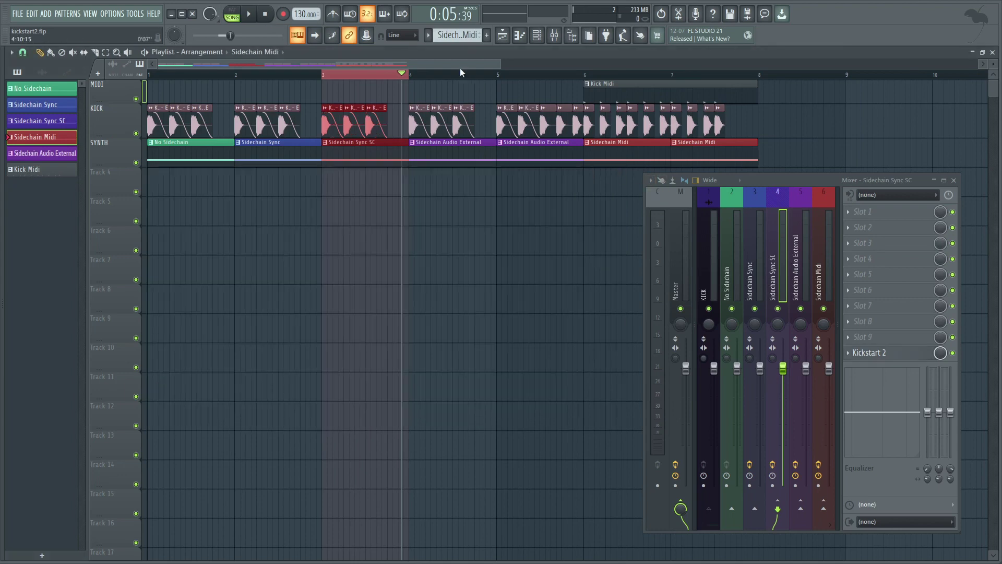
Step: Mark the Sidechain Audio External section as the playing range and check KICK's routing
click(416, 76)
drag(415, 76, 584, 93)
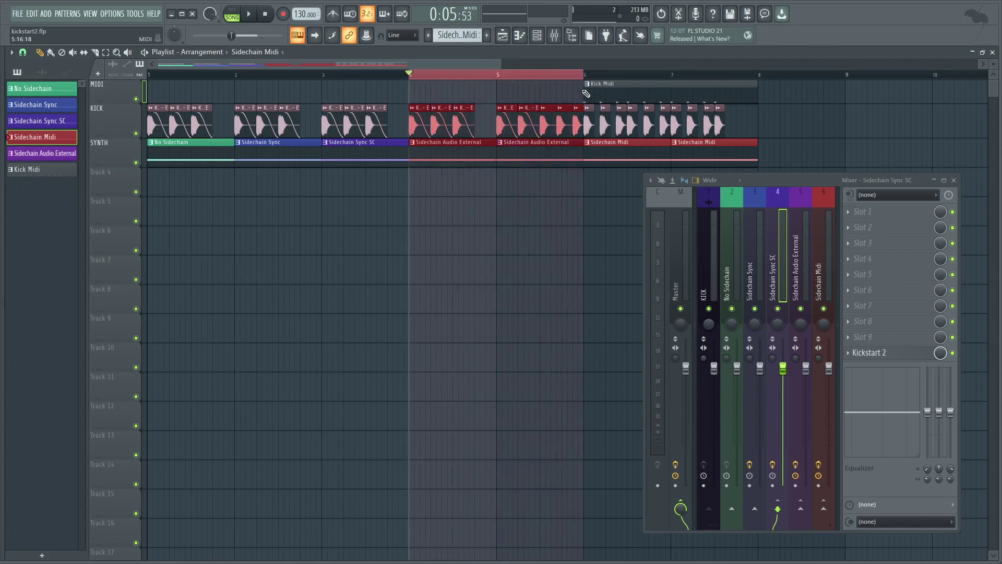
click(795, 267)
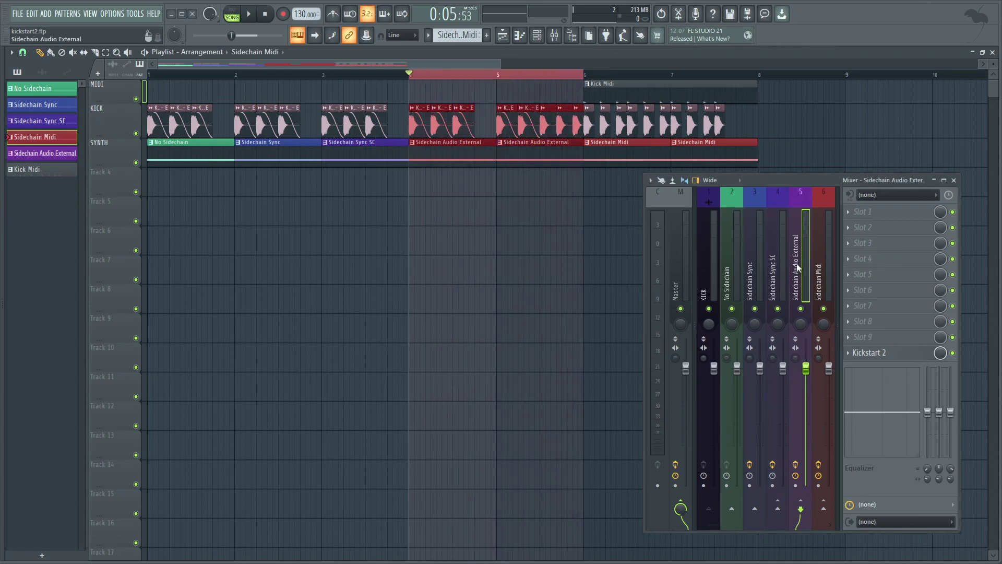
click(712, 265)
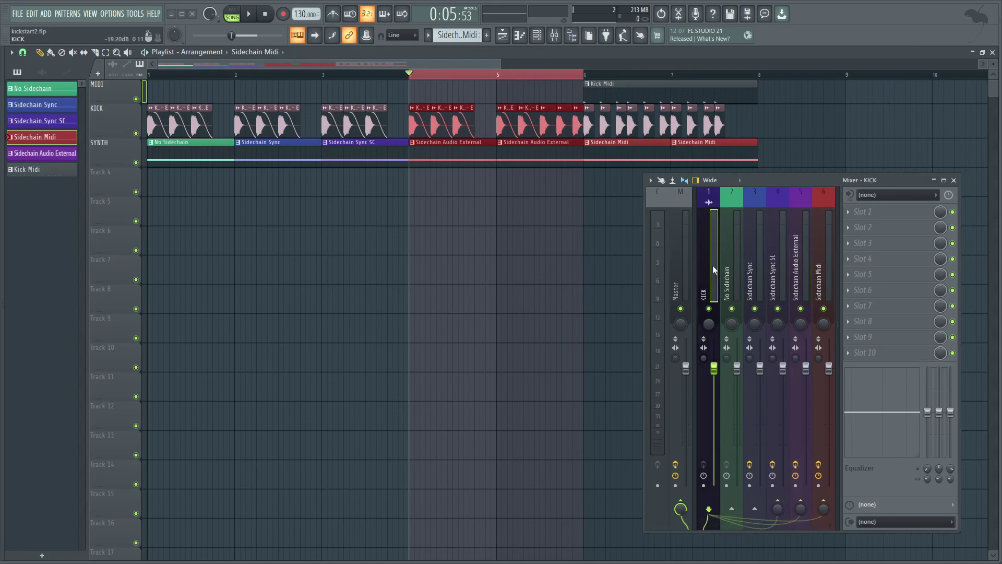
Step: Open Kickstart 2 on the Sidechain Audio External track and set it to Audio trigger mode
click(797, 267)
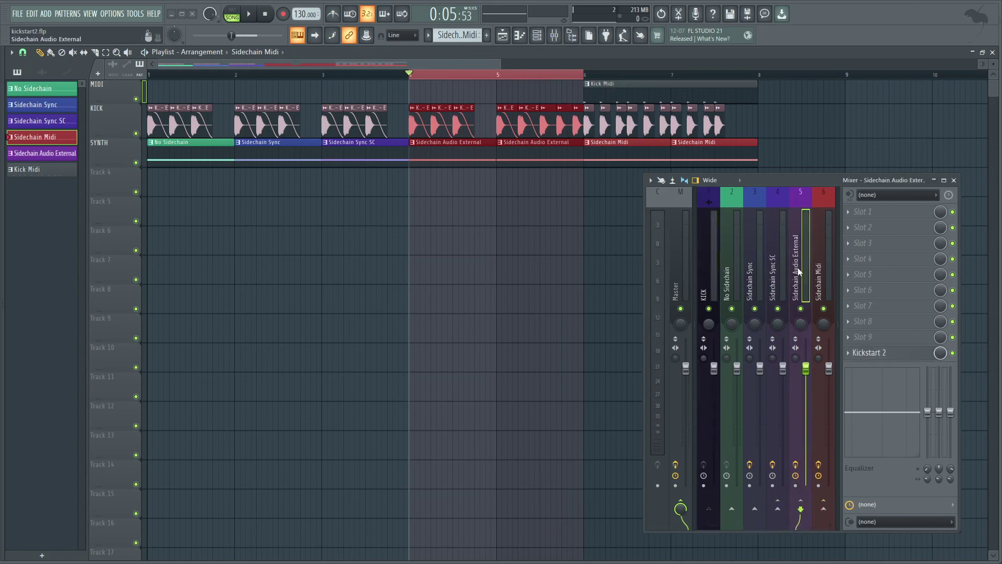
click(877, 352)
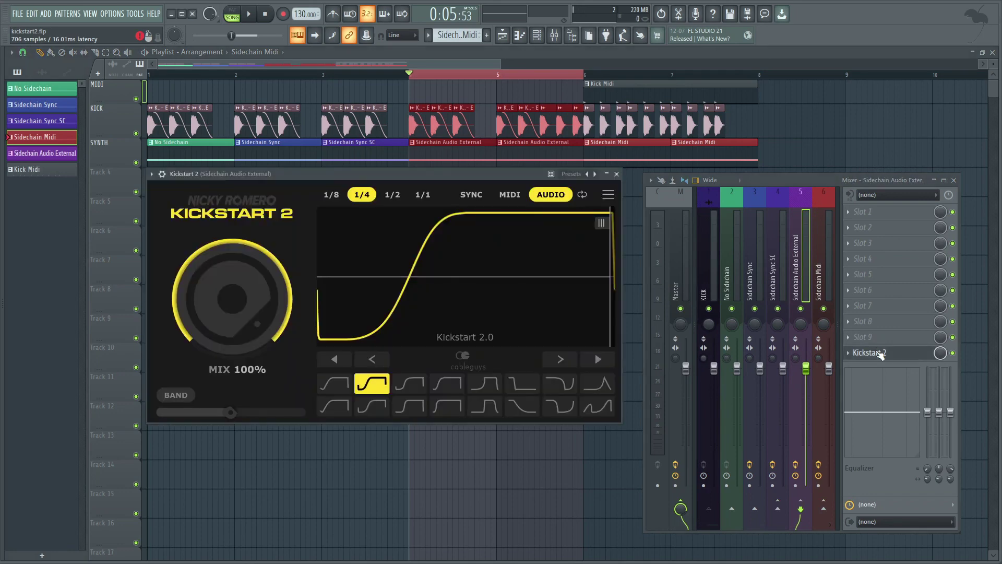
drag(418, 174, 417, 178)
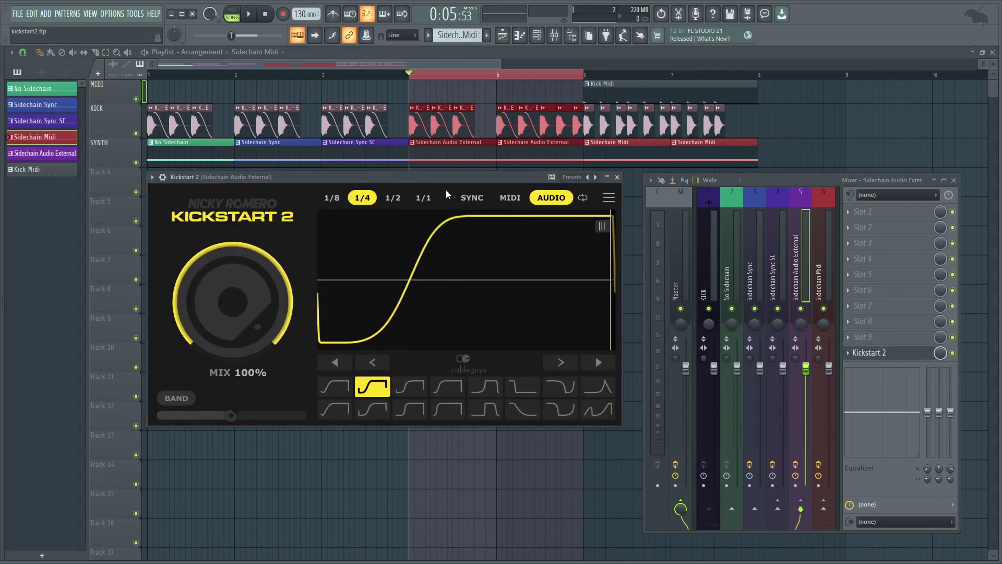
click(479, 199)
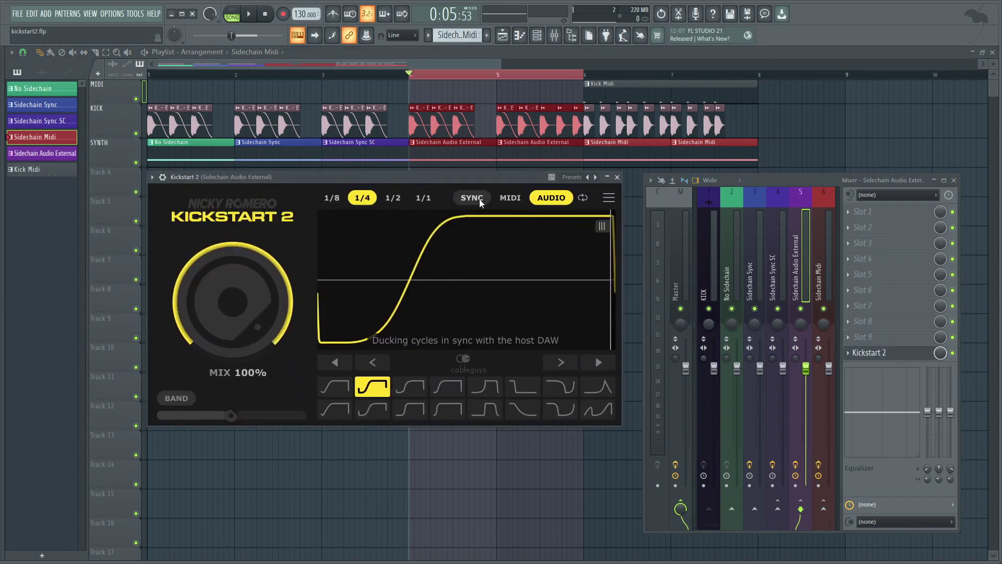
click(553, 198)
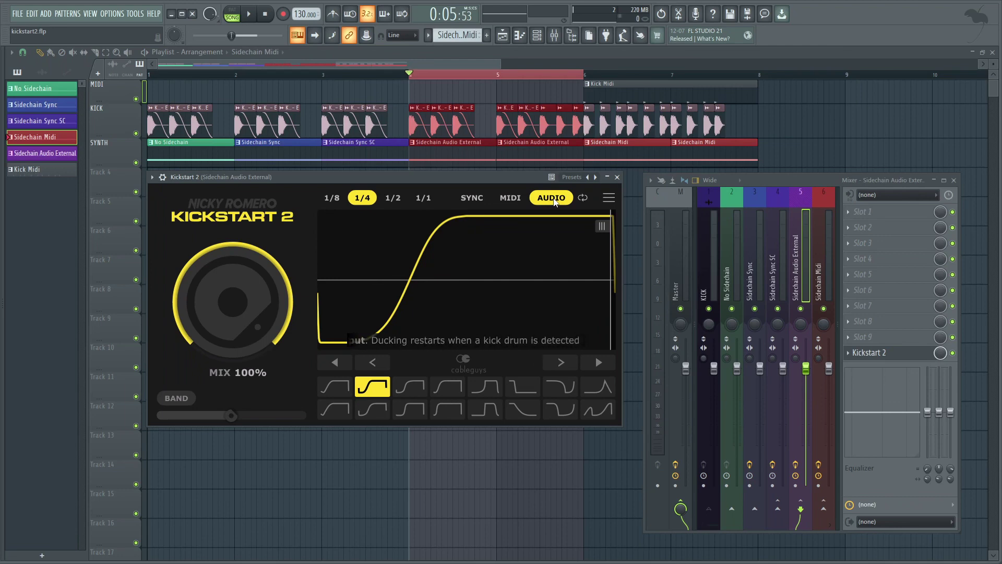
Step: Set Kickstart 2's sidechain input to KICK in the wrapper's Processing settings on Sidechain Audio External
click(162, 177)
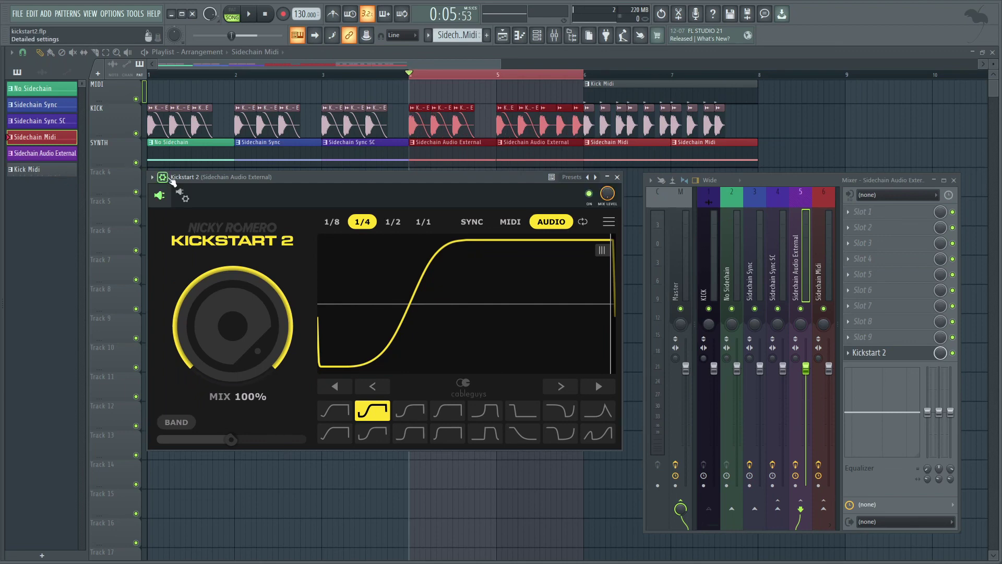
click(186, 200)
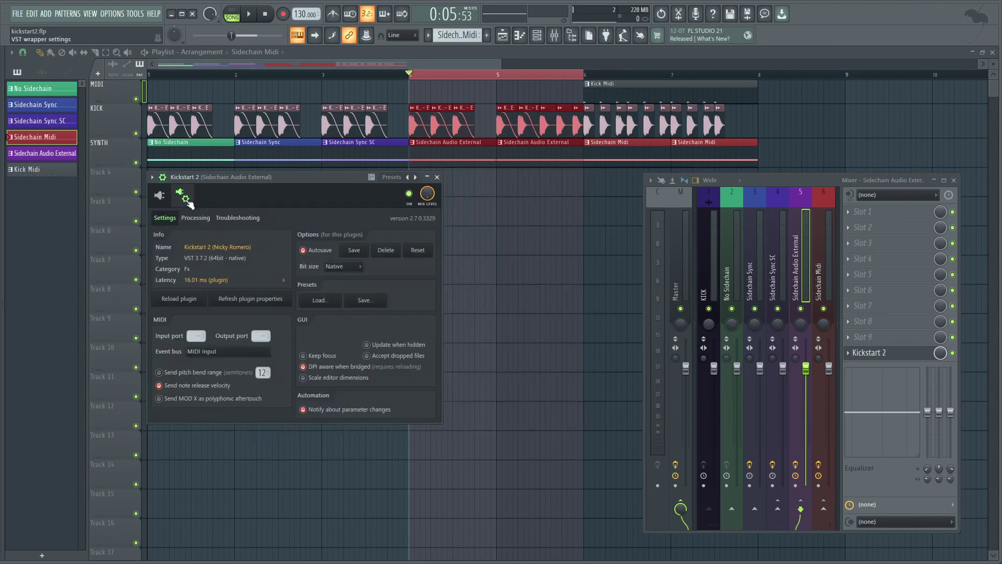
click(196, 217)
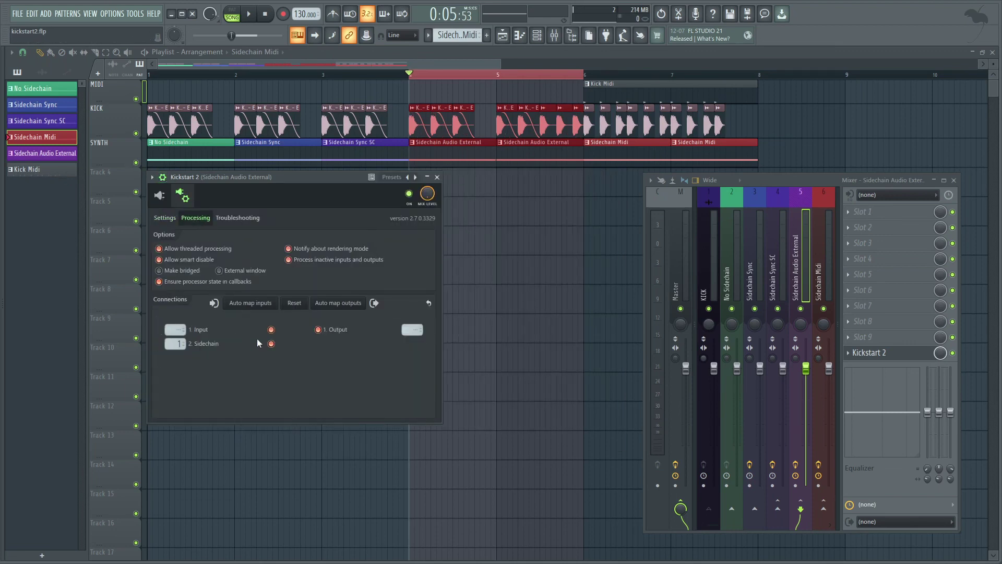
click(180, 340)
click(192, 358)
click(159, 195)
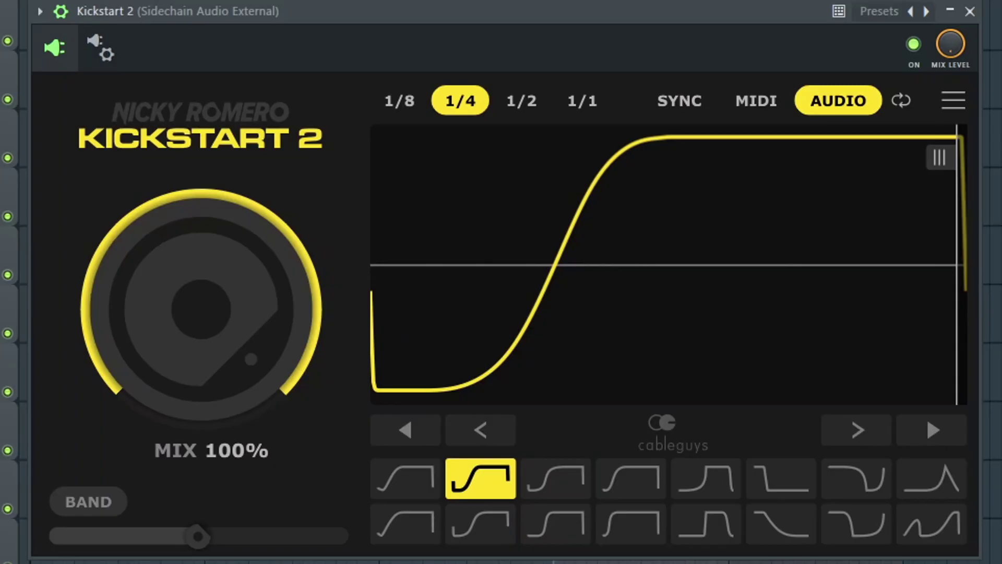
key(space)
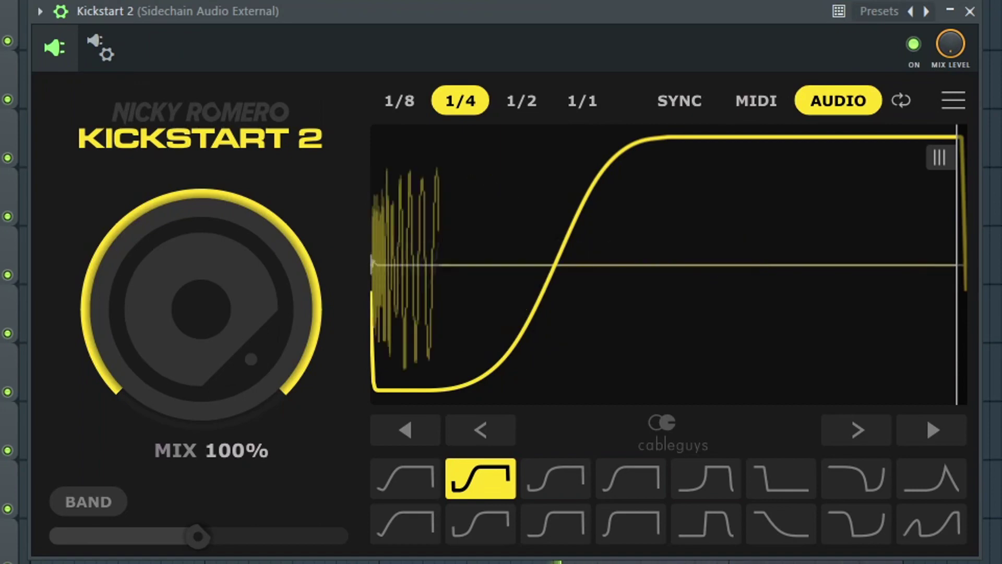
click(257, 13)
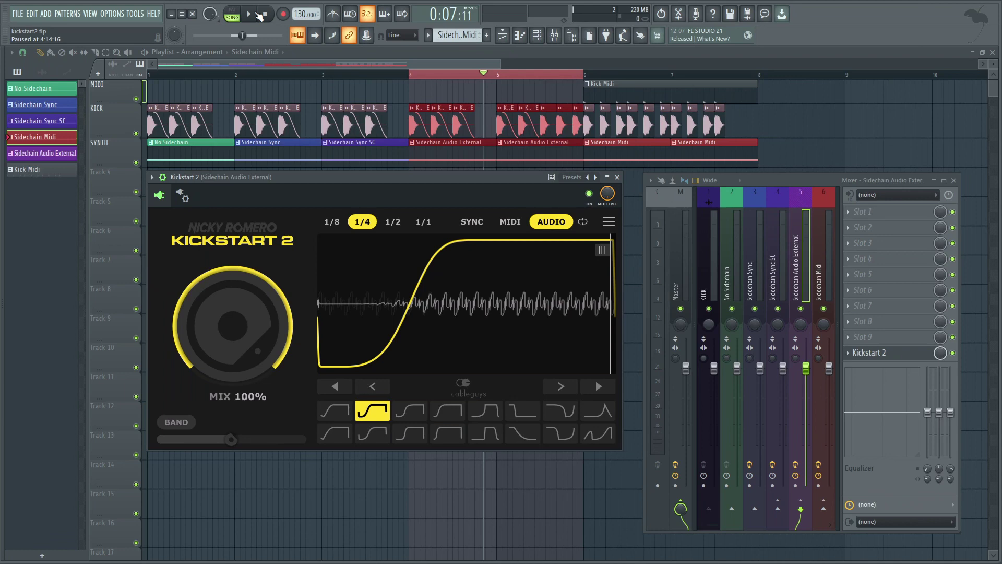
Step: Audition Kickstart 2's ducking curve presets during playback, trying shapes one through five
click(410, 410)
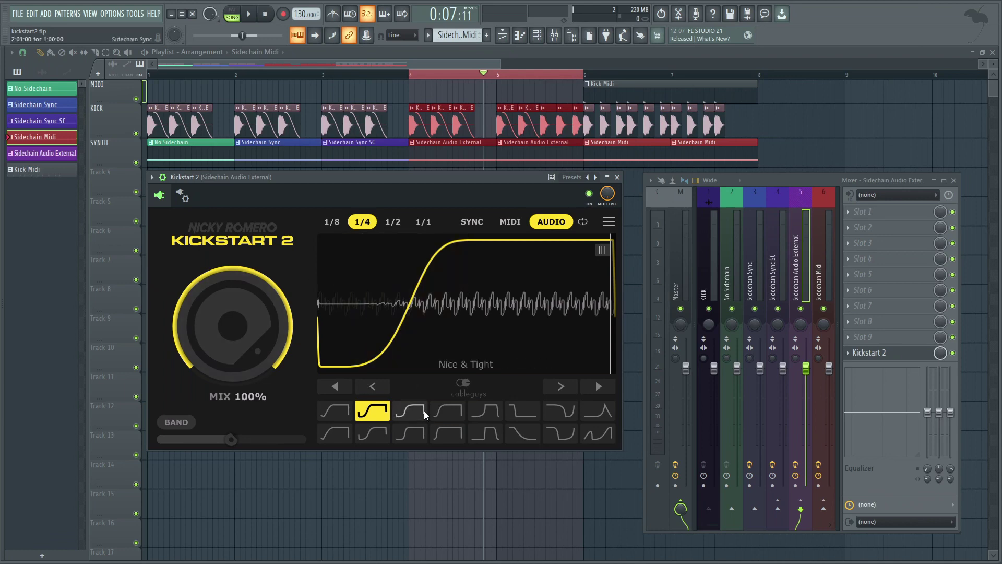
click(447, 410)
click(334, 410)
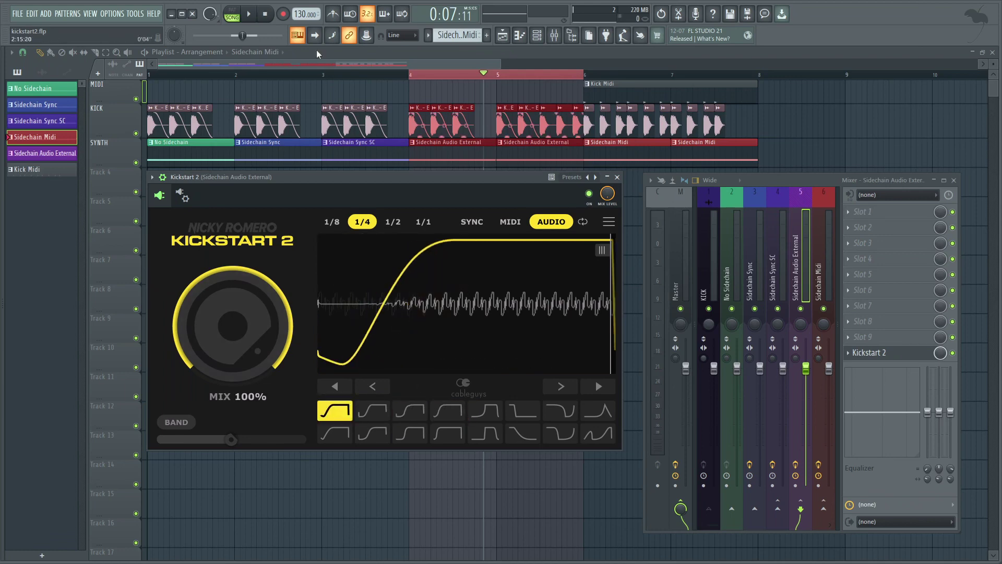
click(250, 15)
click(371, 410)
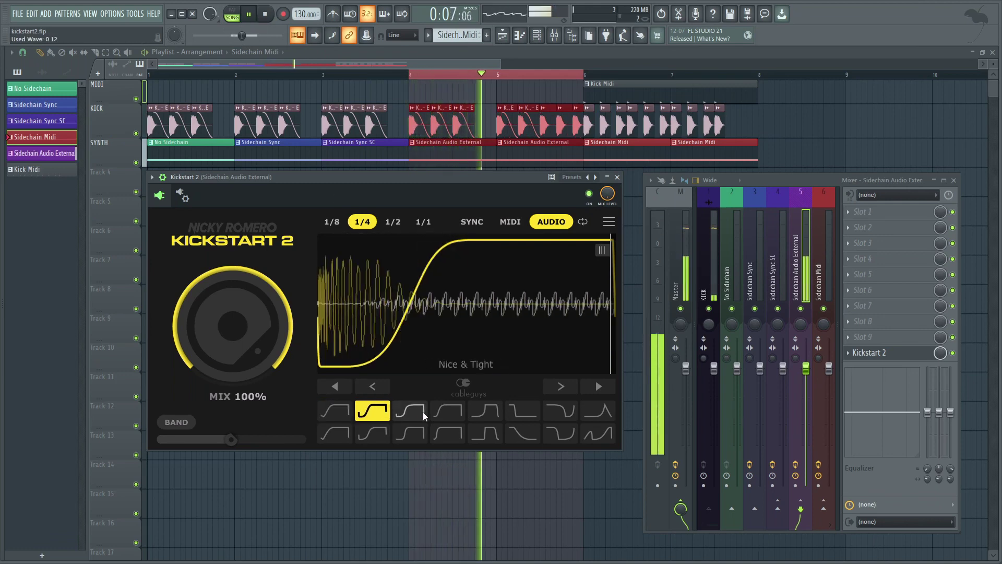
click(493, 412)
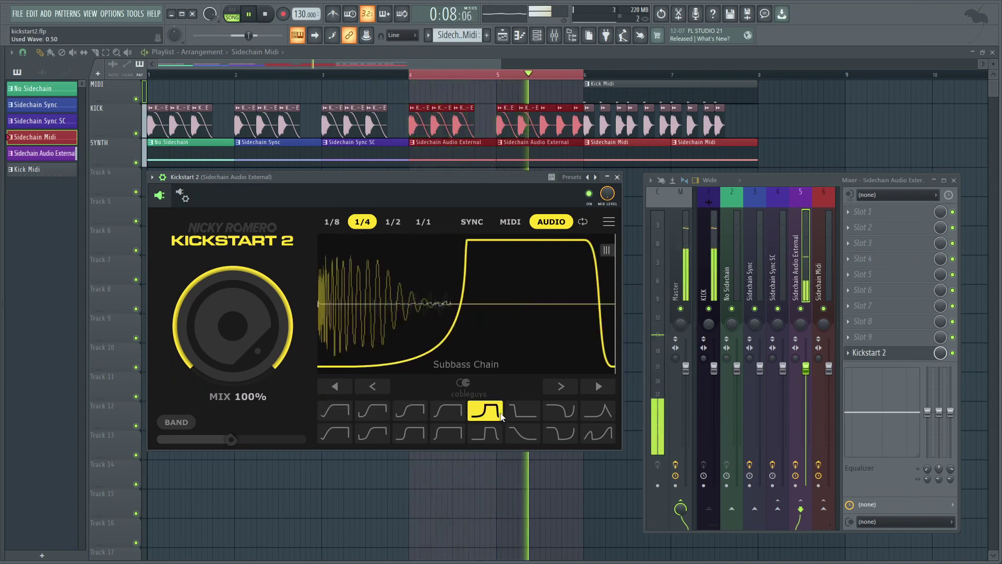
click(346, 411)
click(266, 15)
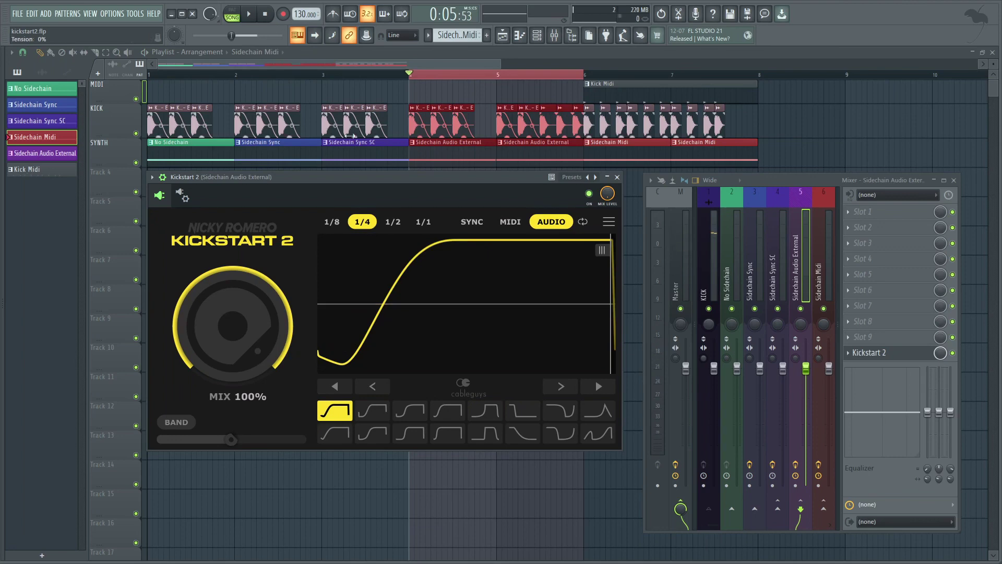
Step: Try curves three and four, settle on the second (Classic Chain) curve, and close Kickstart 2
click(414, 411)
click(459, 415)
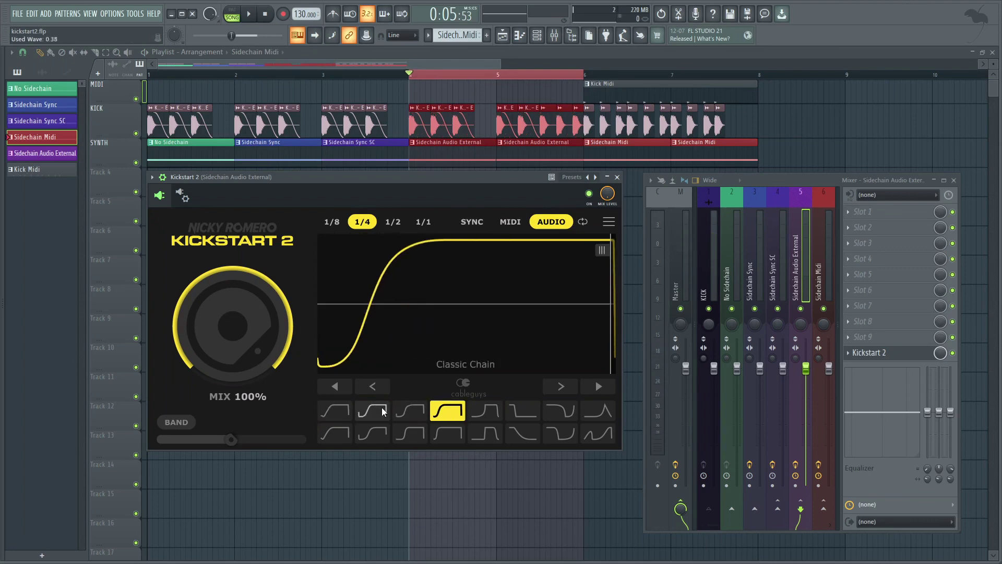
click(380, 411)
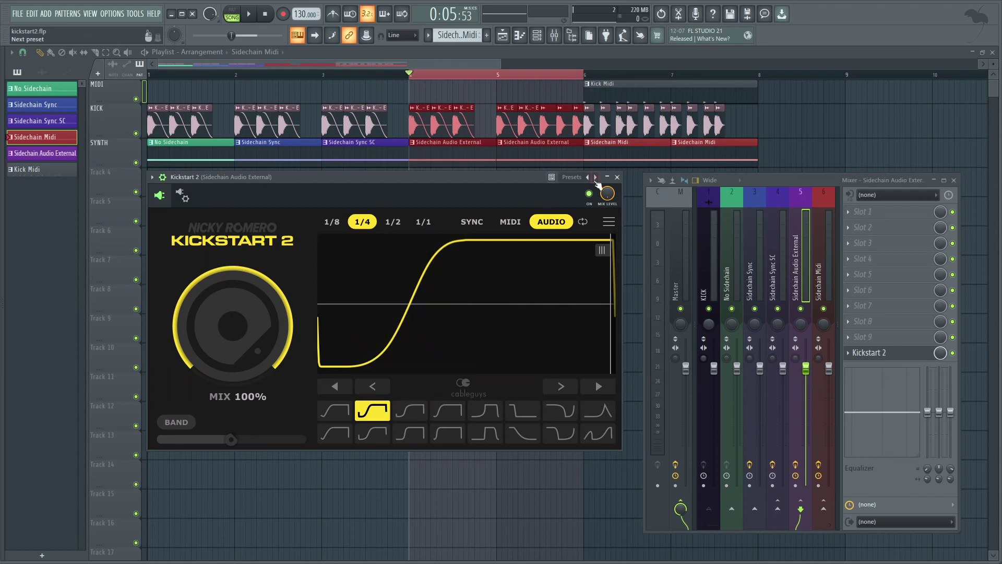
click(617, 178)
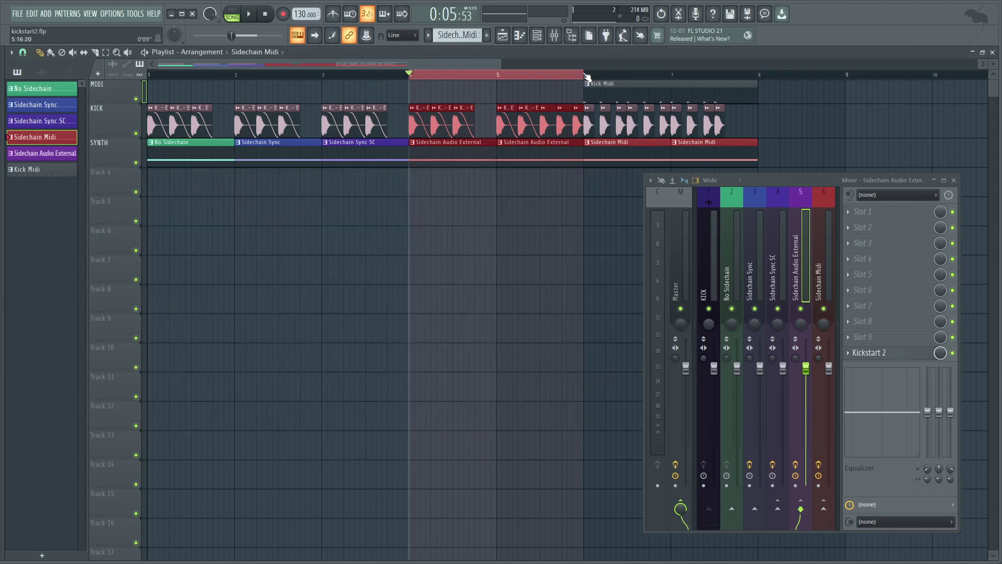
Step: Select bars 6–8 for playback and open Kickstart 2 on the Sidechain Midi mixer track
click(584, 76)
drag(584, 76, 758, 78)
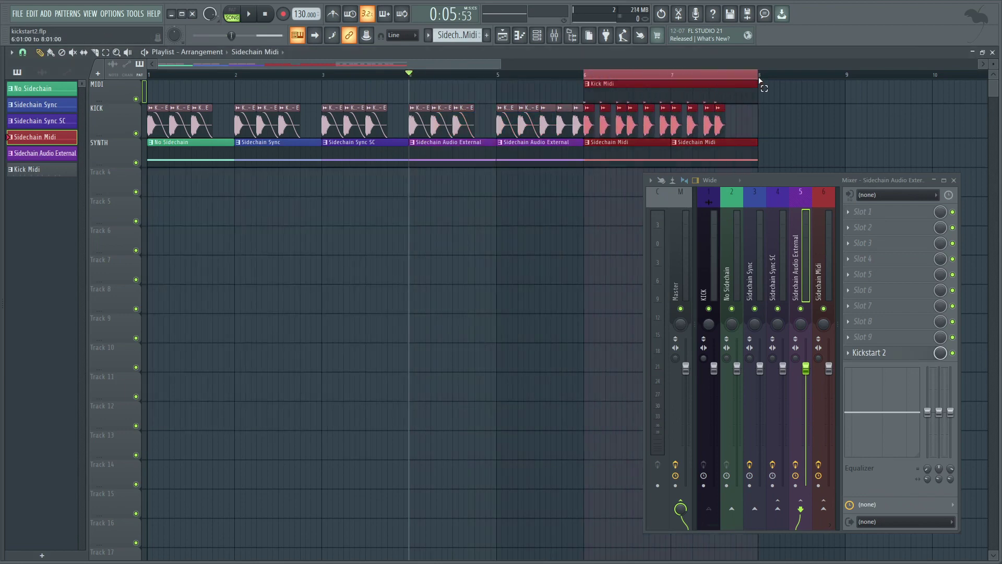
click(819, 271)
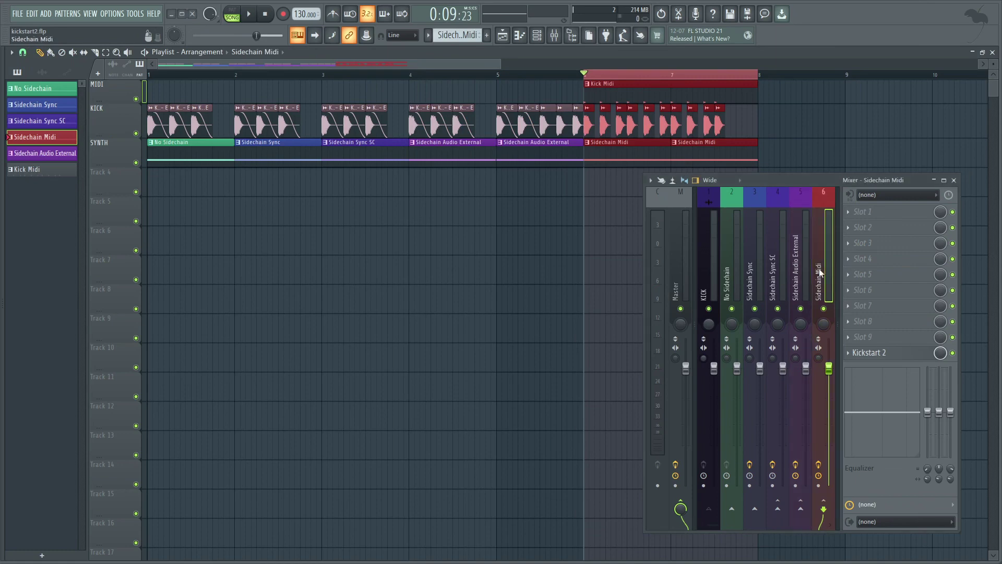
click(877, 353)
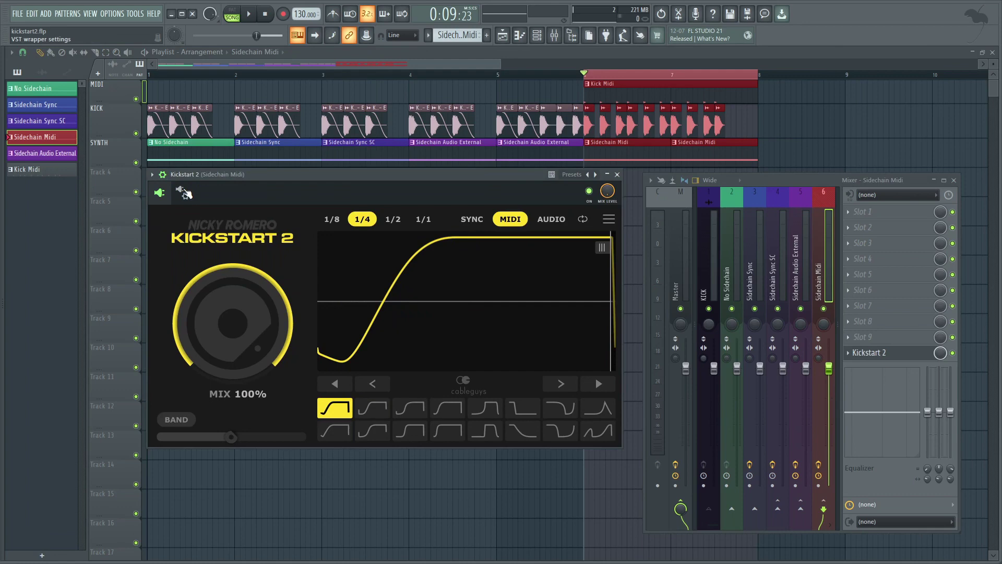
Step: Activate Kickstart 2's sidechain input and feed it from KICK via the wrapper's Processing settings
click(162, 174)
click(194, 215)
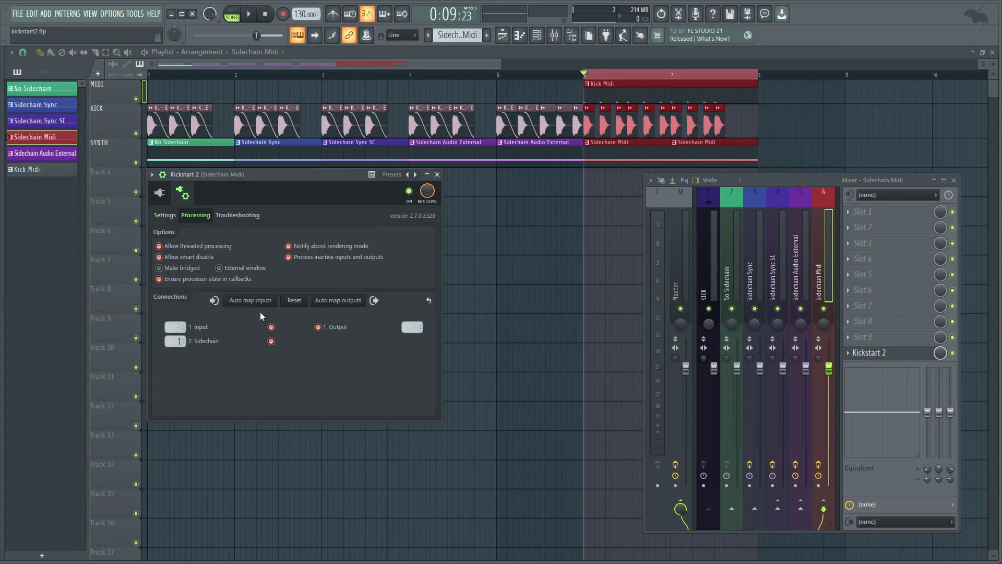
click(271, 342)
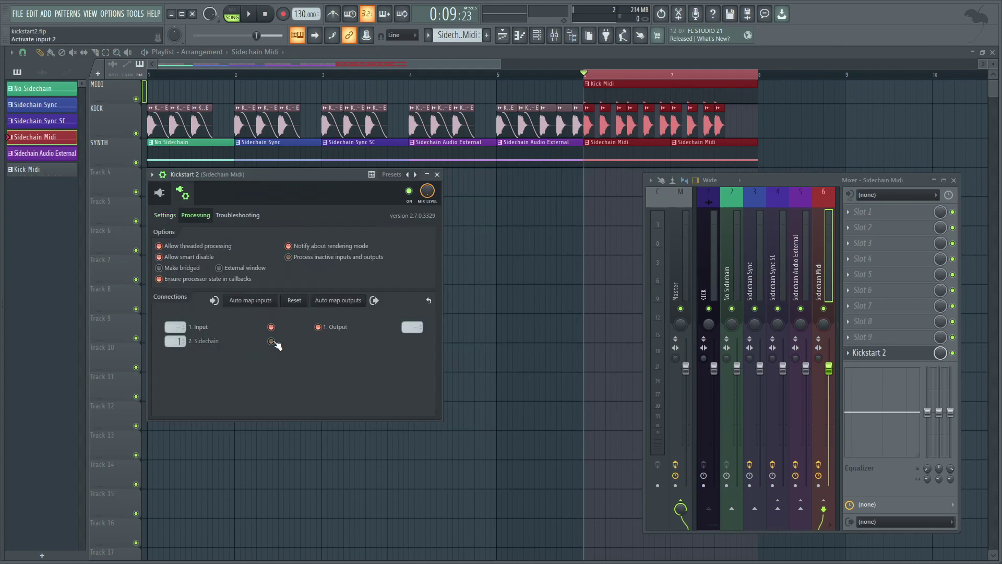
click(180, 342)
click(191, 356)
click(160, 192)
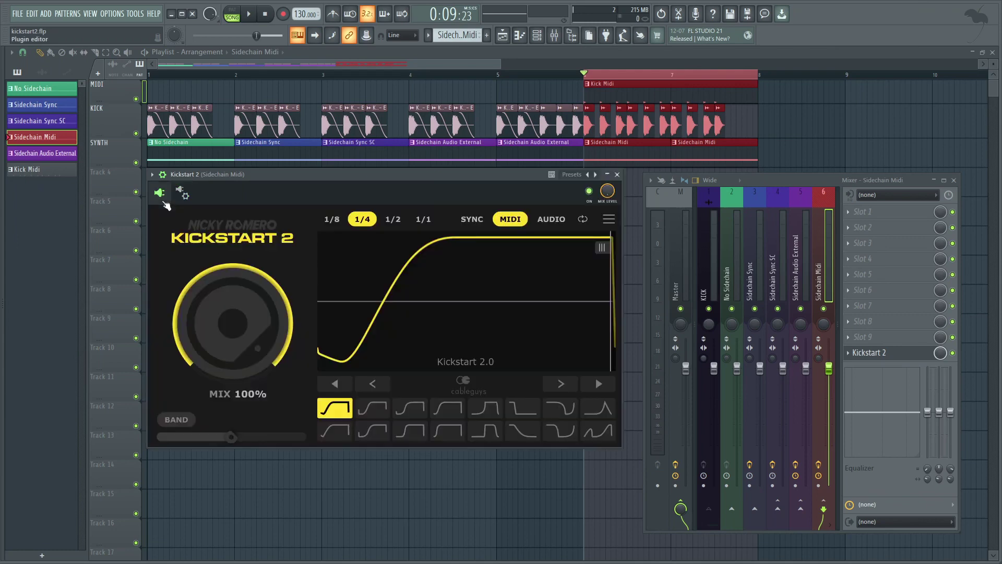
click(707, 280)
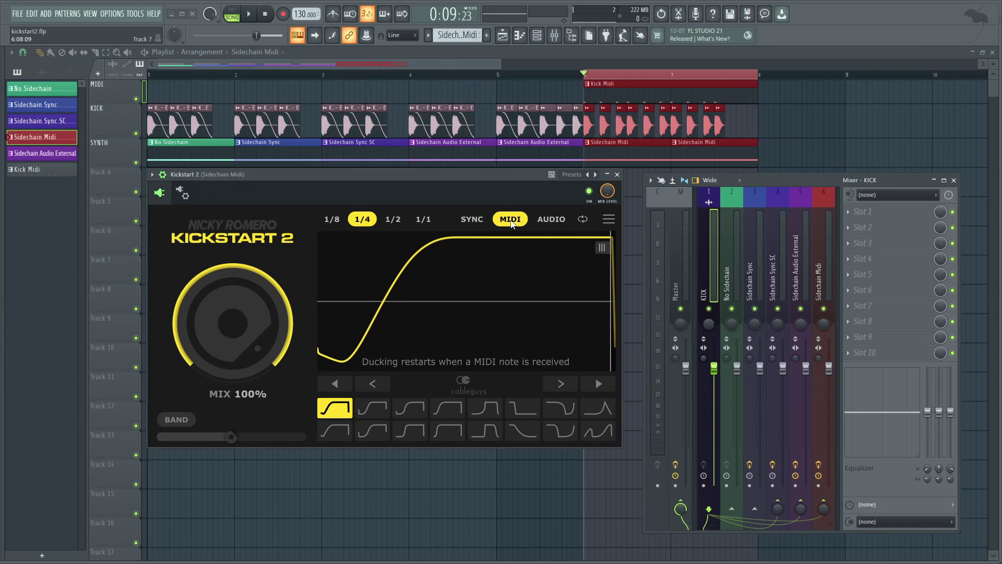
Step: Audition the MIDI-triggered ducking, switch to the Subbass Chain curve, and play it again
click(249, 16)
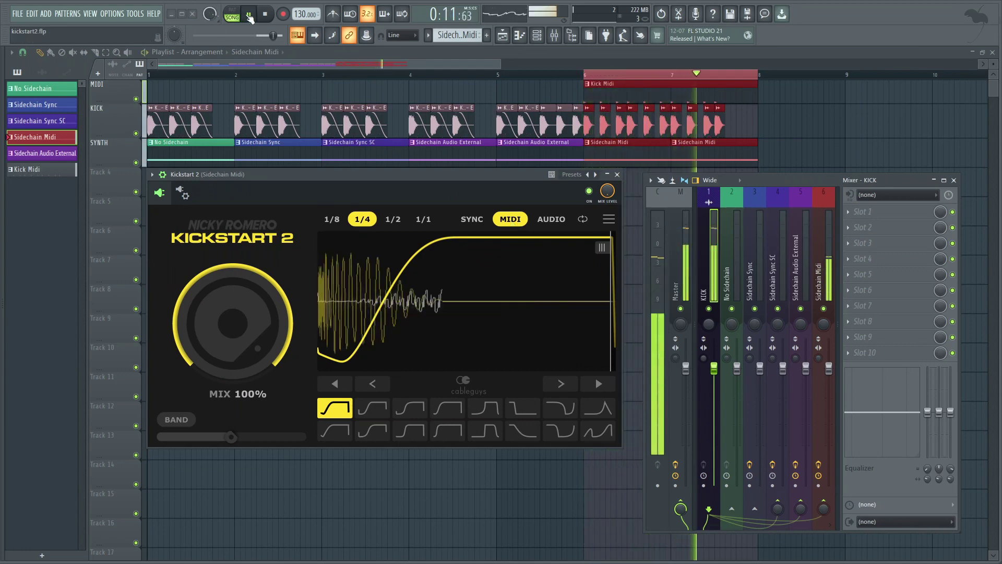
click(248, 16)
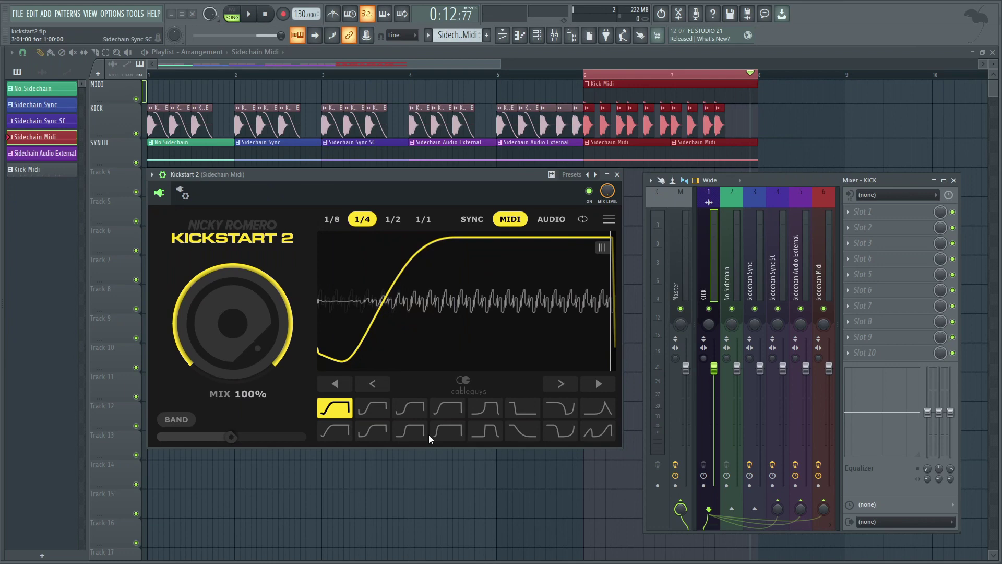
click(485, 408)
click(252, 15)
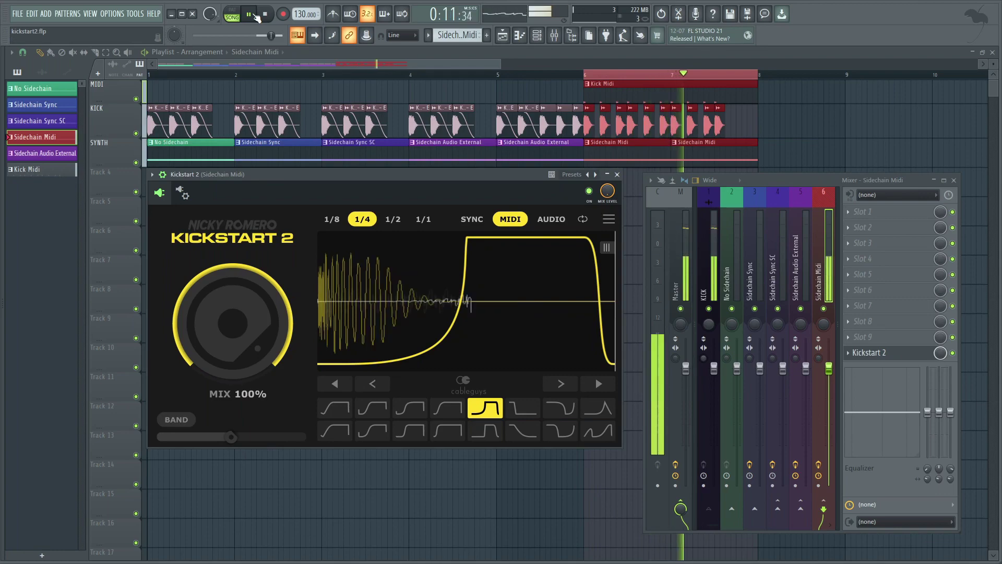
click(252, 16)
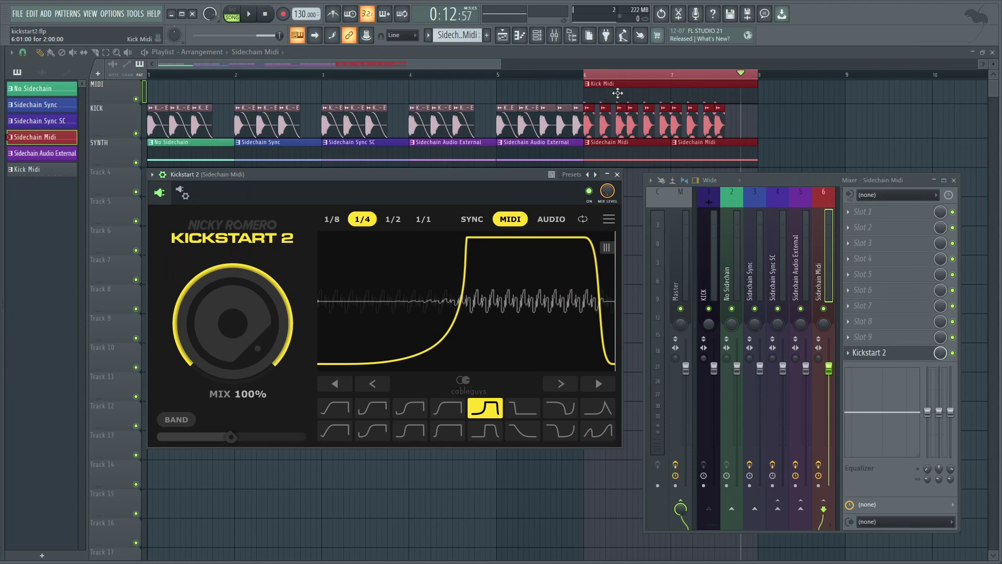
Step: Open the Kick Midi clip's notes and check that the MIDI Out channel sends on port 2
click(617, 93)
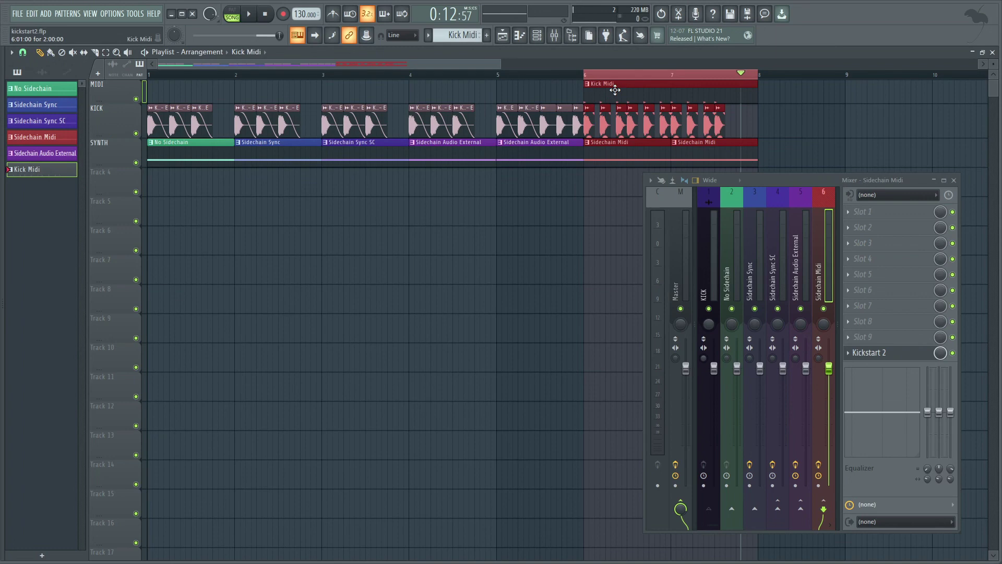
double_click(615, 90)
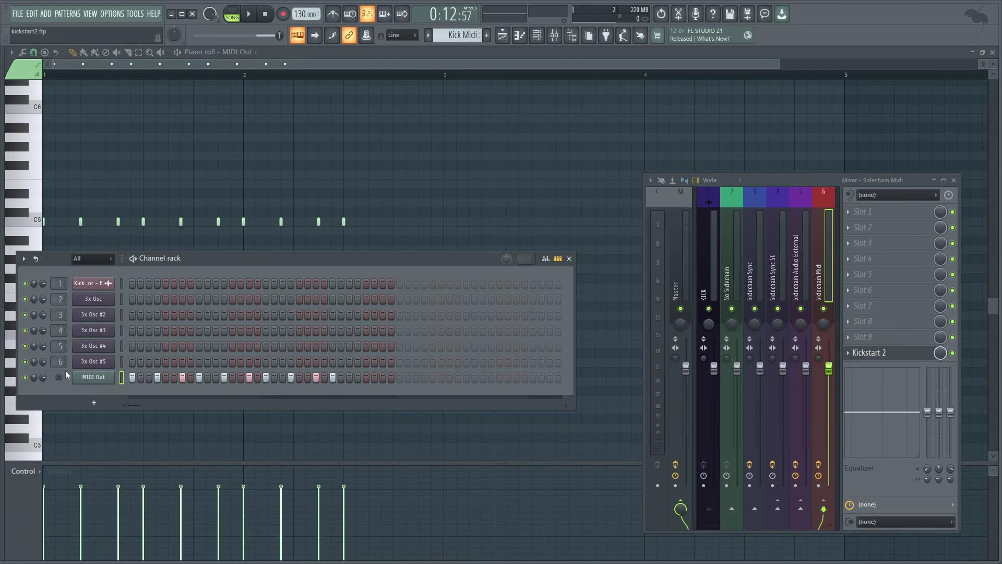
click(93, 377)
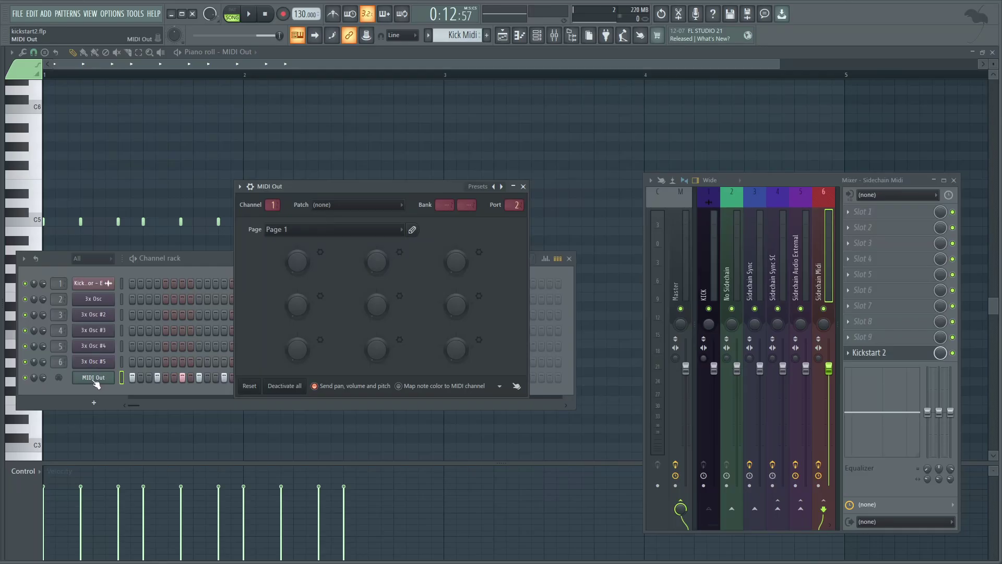
click(93, 378)
Step: Confirm in the wrapper Settings that Kickstart 2's MIDI input port is 2, then close it
click(875, 352)
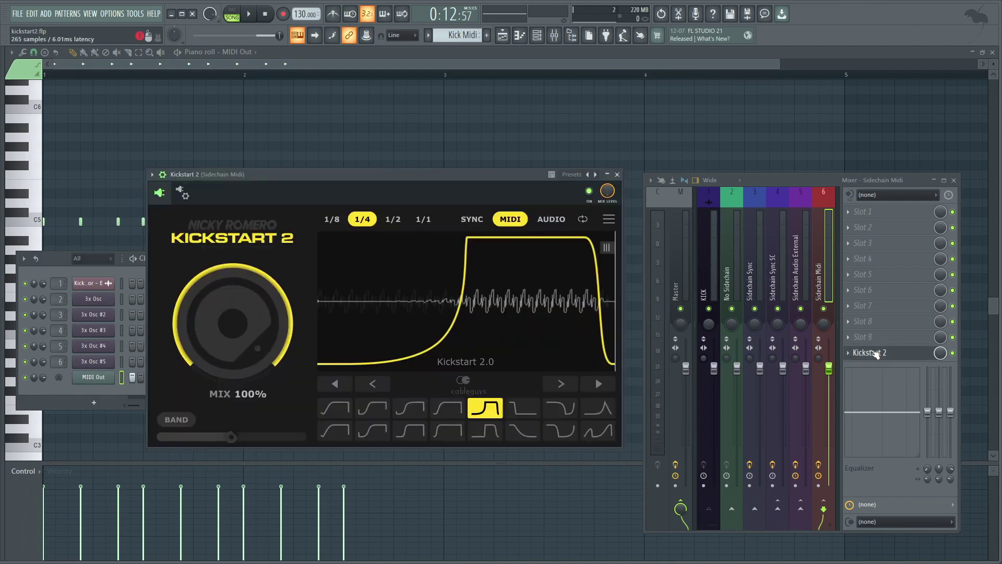
click(184, 194)
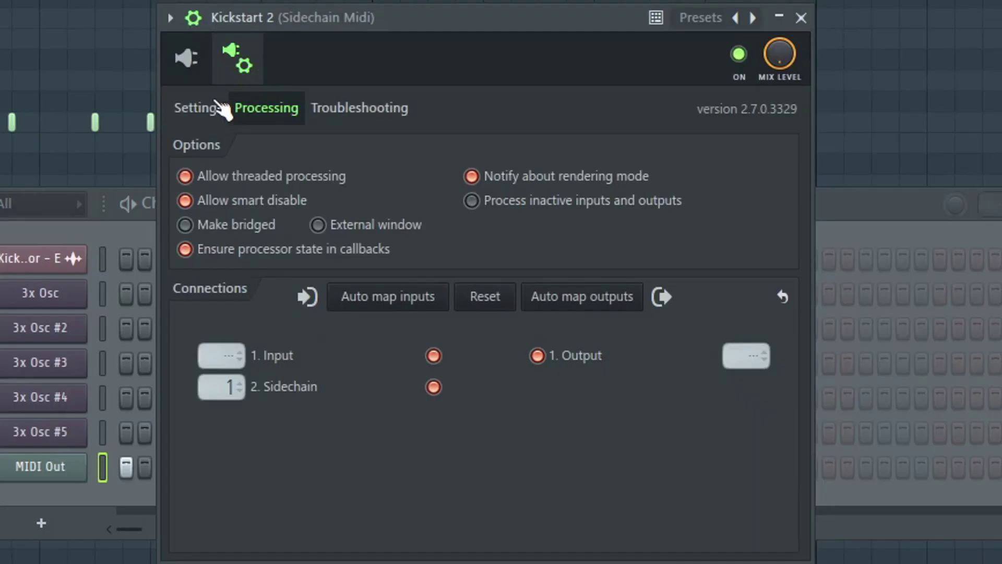
click(215, 108)
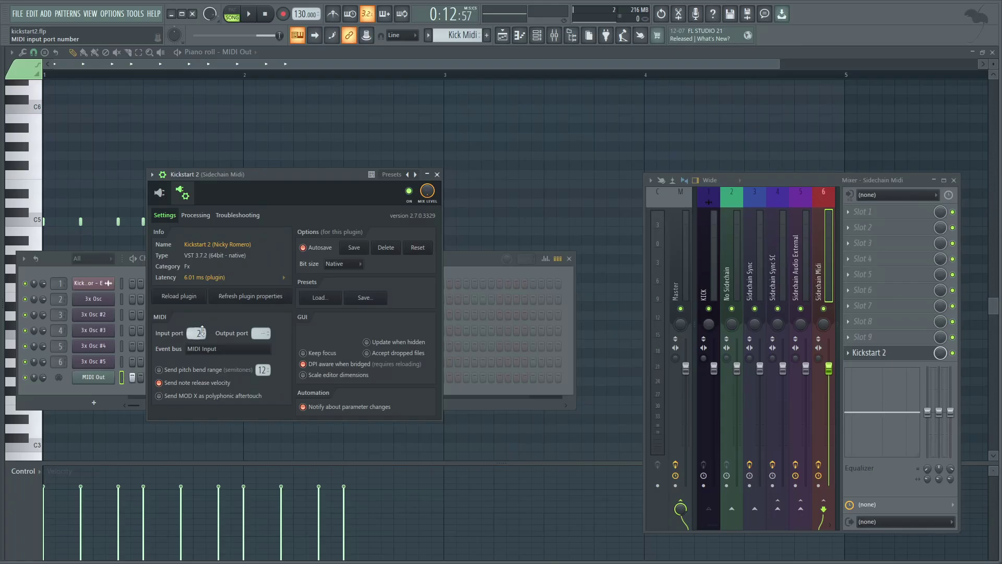
click(437, 174)
Step: Zoom the piano roll to view the Kick Midi notes on C5, then return to the playlist
click(174, 62)
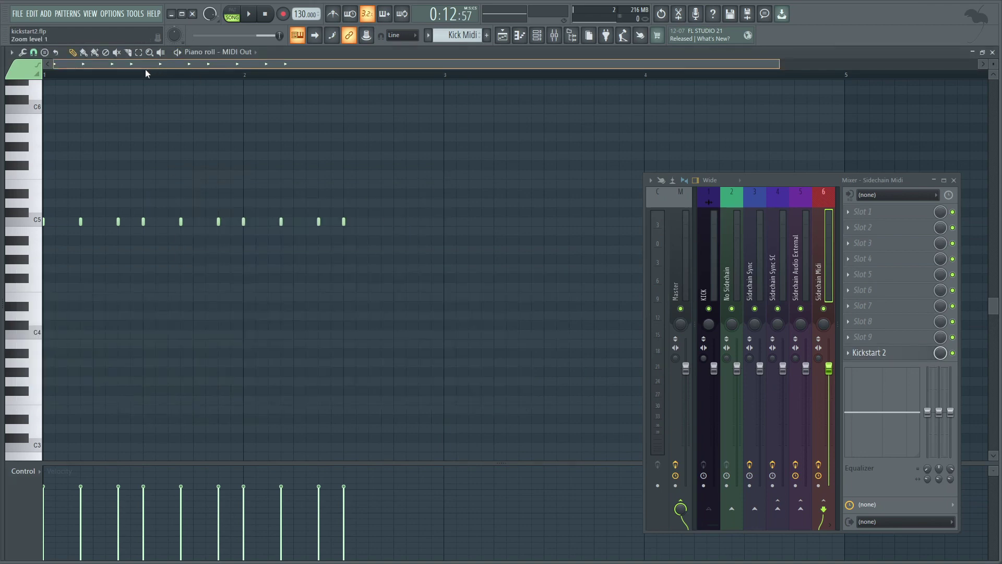
scroll(74, 174, up, 3)
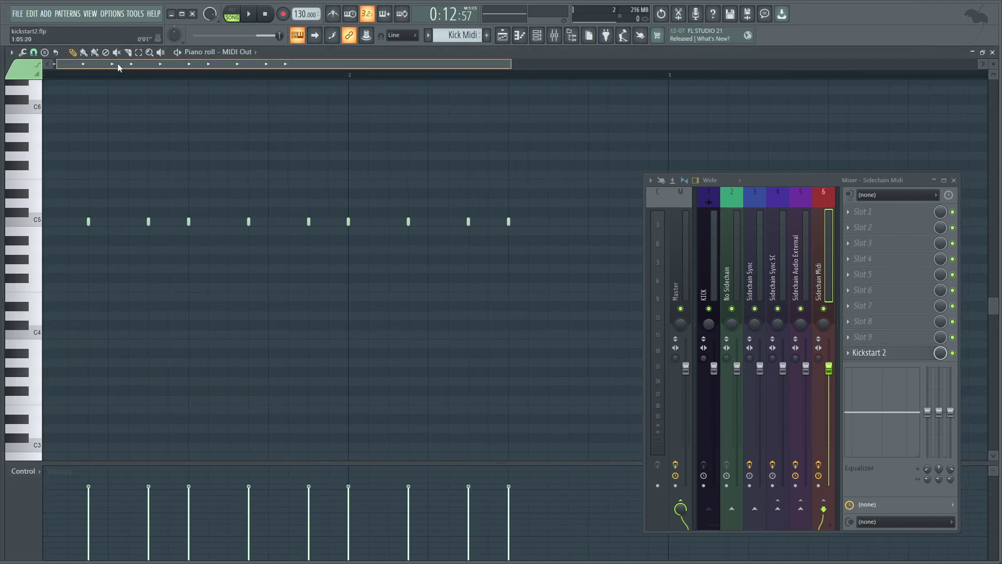
drag(118, 66, 69, 221)
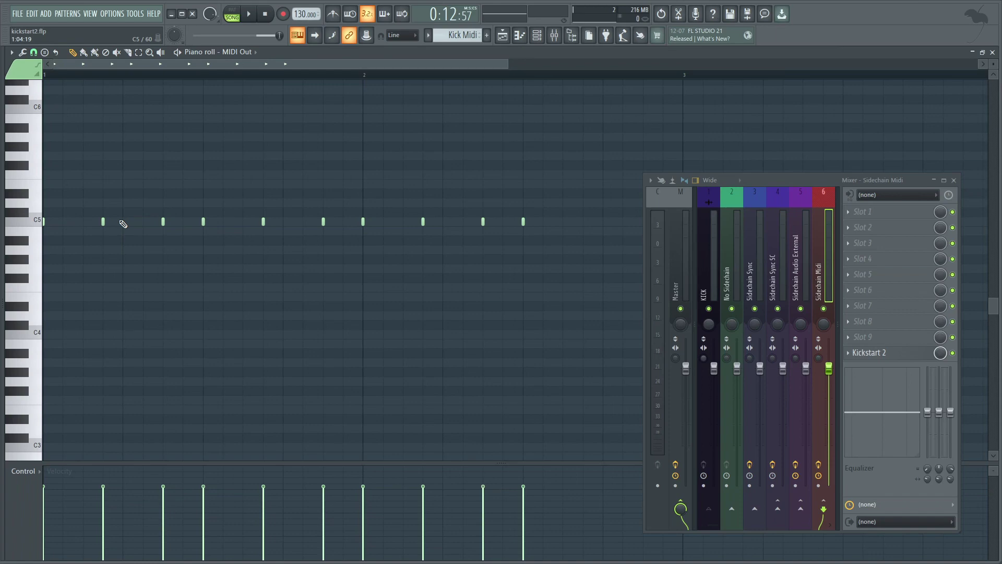
click(502, 37)
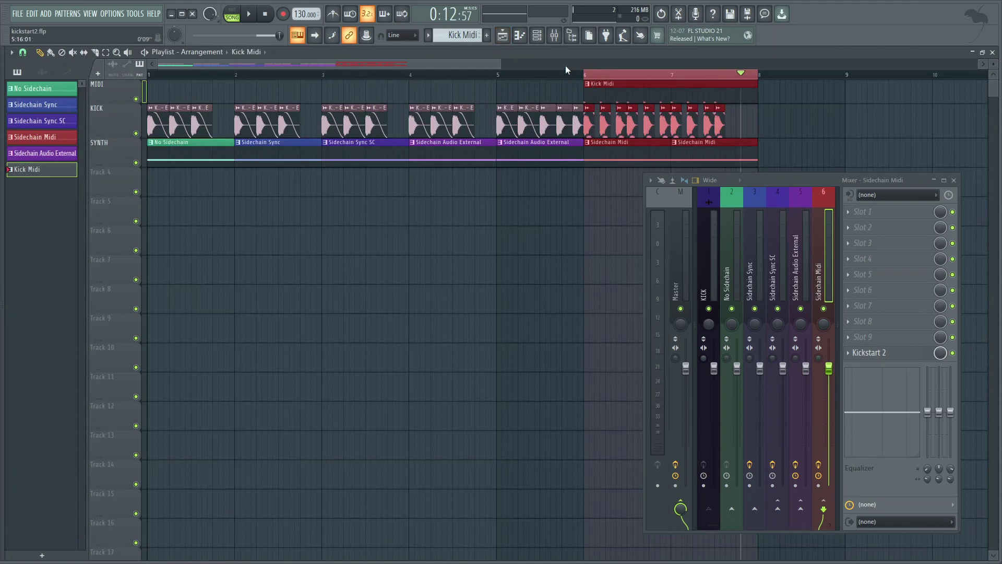
Step: Set the Sidechain Midi Kickstart 2 to the first curve shape
key(space)
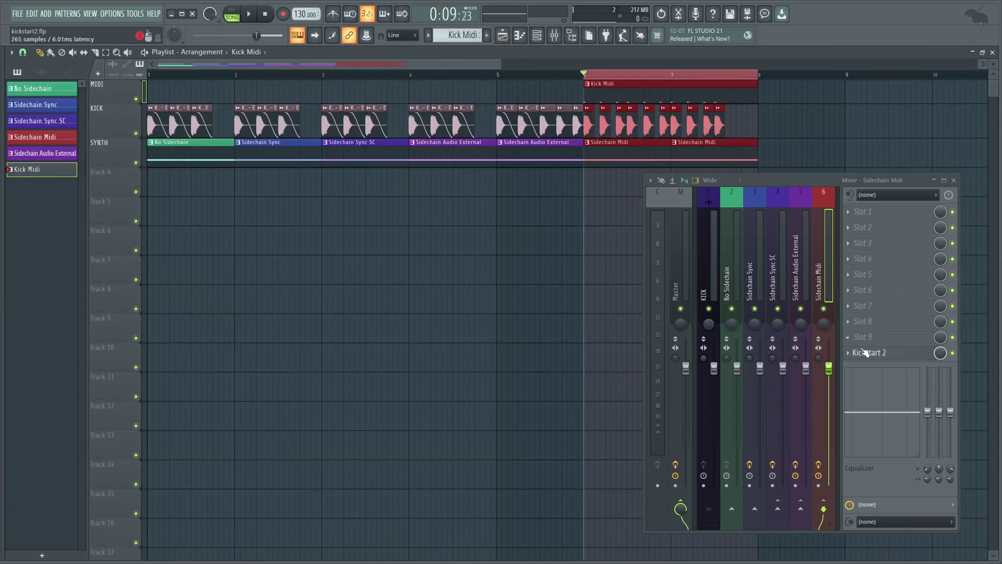
click(868, 353)
click(159, 193)
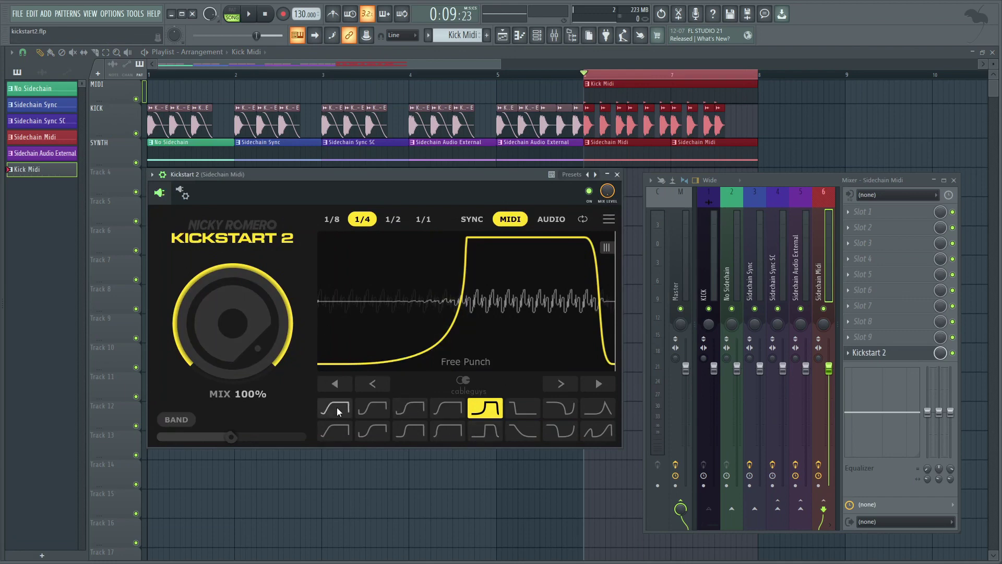
click(335, 407)
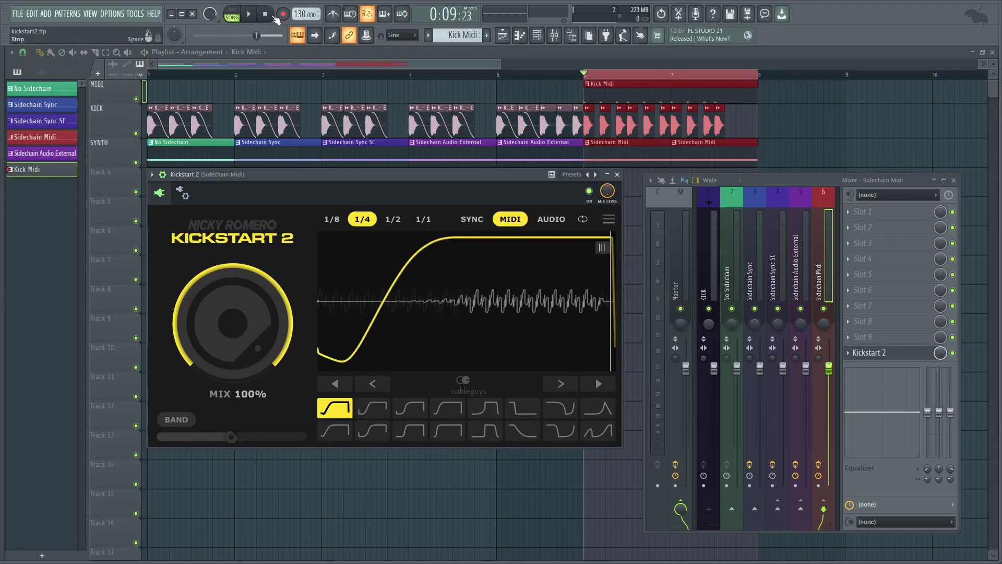
Step: Play and stop the Kick Midi section, then make the Kickstart 2 window compact
key(space)
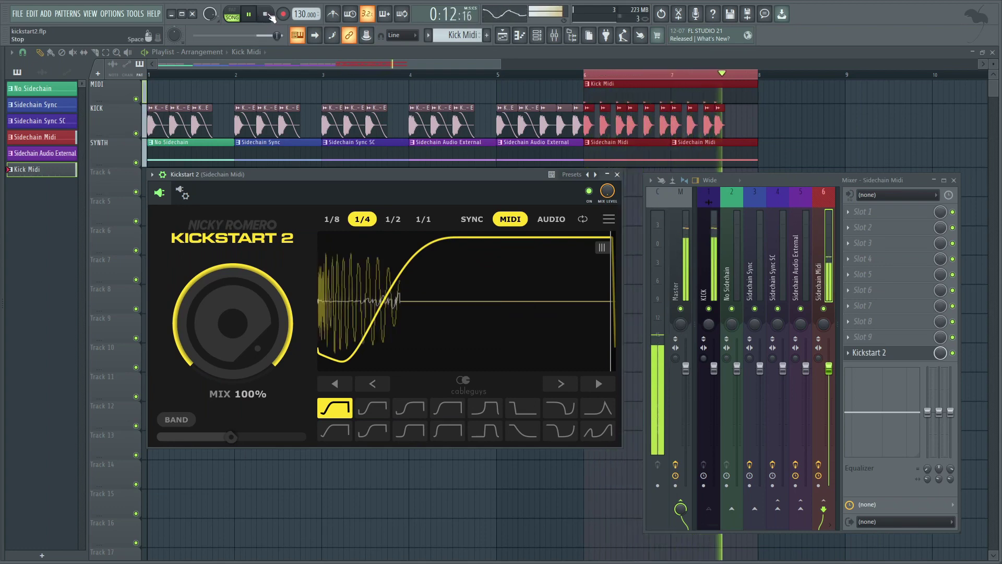
click(264, 15)
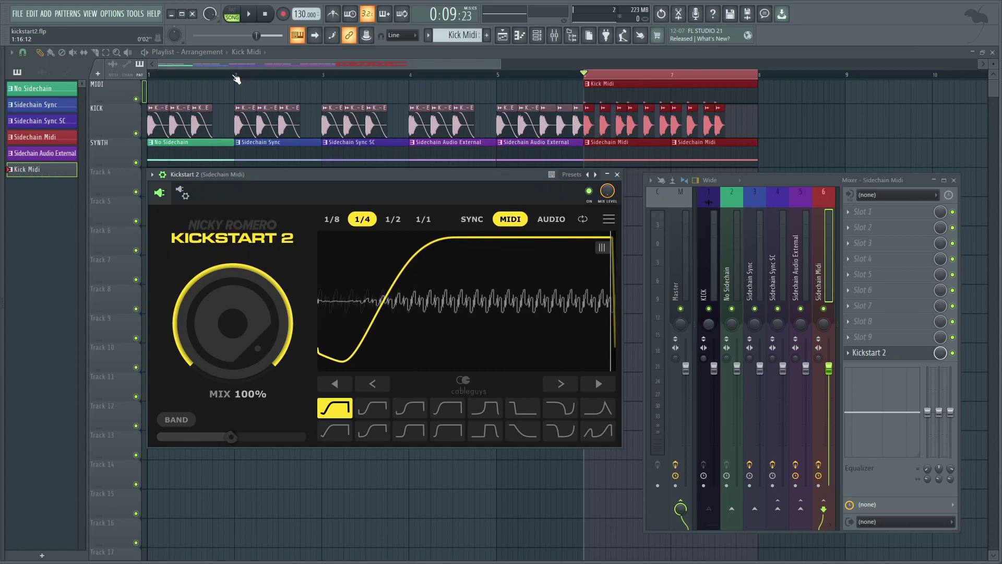
click(163, 175)
Step: Close Kickstart 2 and loop bars 1–2, bars 4–6, then the Kick Midi bars 6–8
click(235, 74)
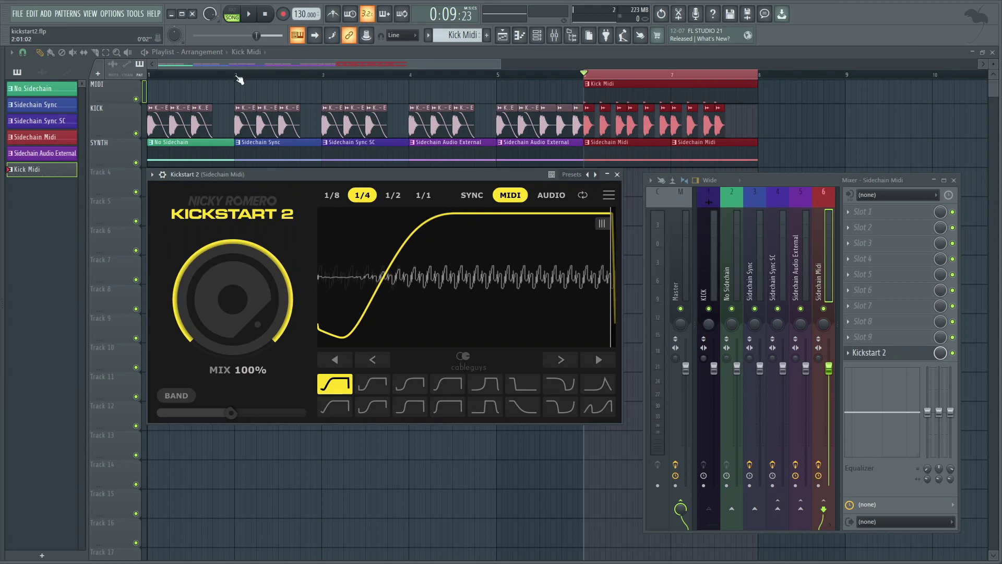
key(Escape)
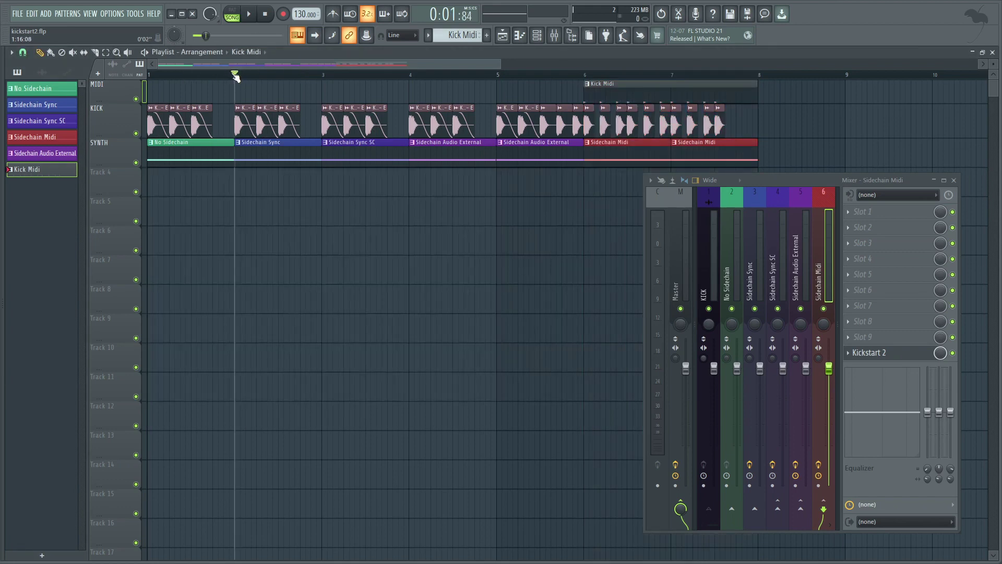
drag(235, 74, 413, 85)
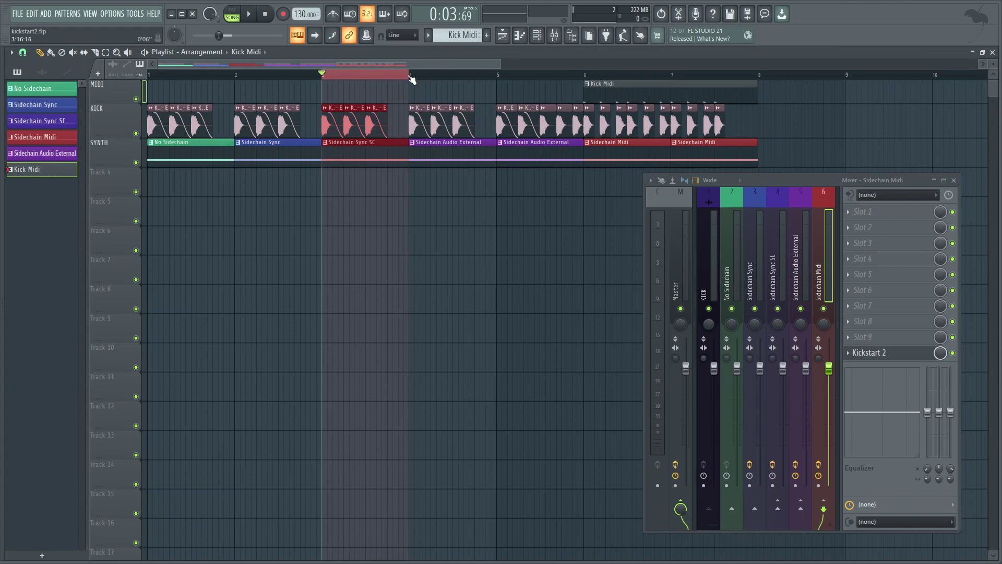
drag(412, 79, 585, 86)
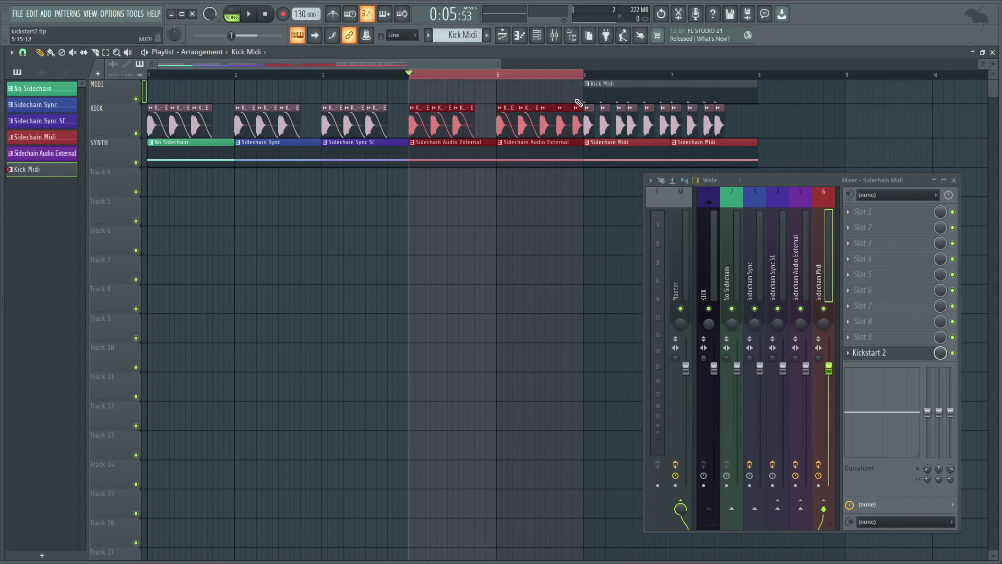
click(588, 84)
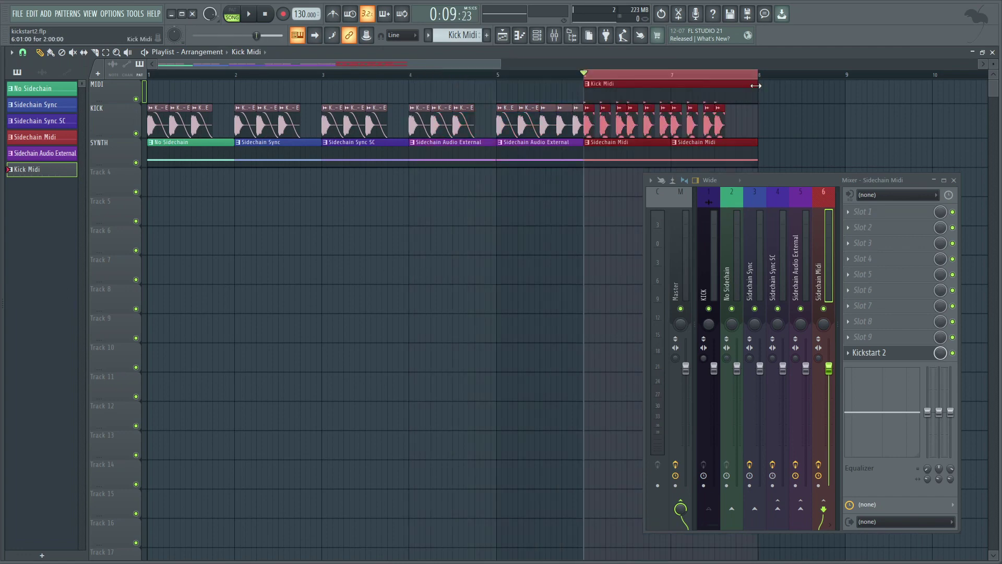
click(725, 73)
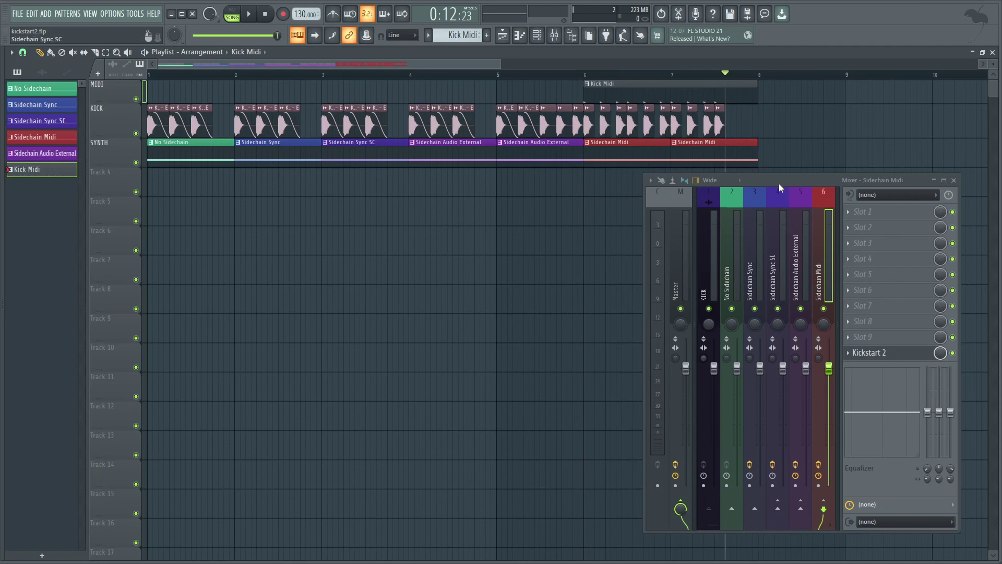